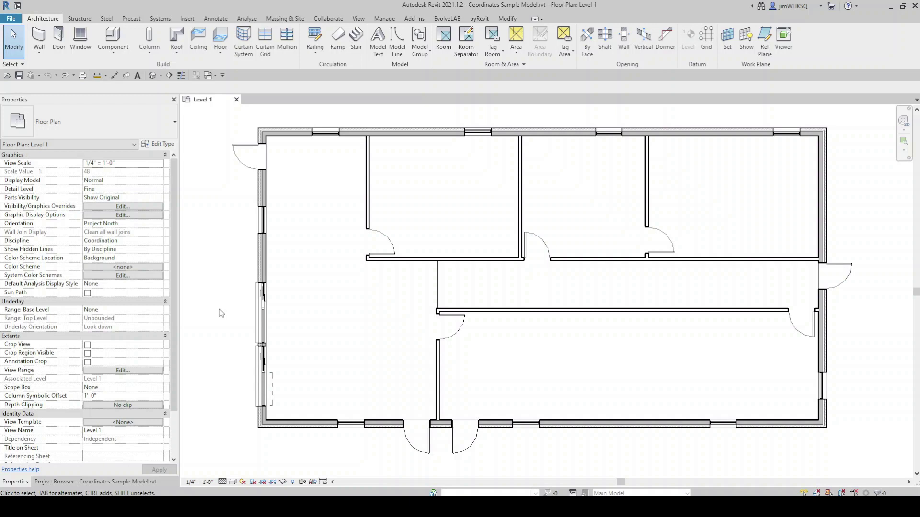
- Turn on Survey Point display under Site in the Level 1 plan's Visibility/Graphics
{"action": "key", "text": "v"}
{"action": "key", "text": "v"}
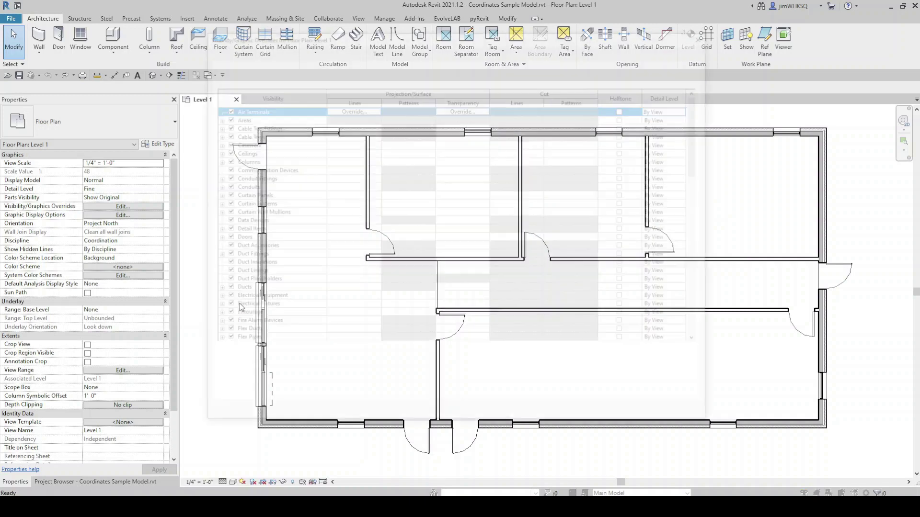
{"action": "type", "text": "si"}
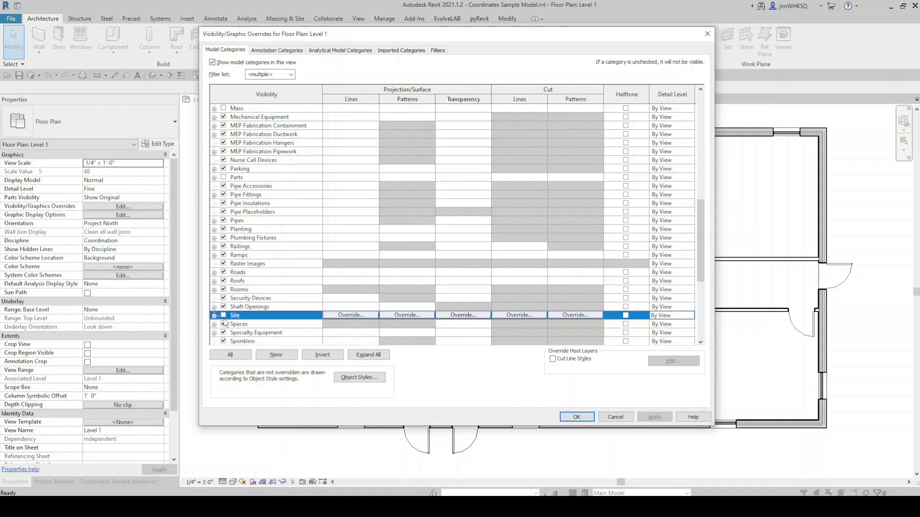
{"action": "left_click", "coordinate": [214, 315]}
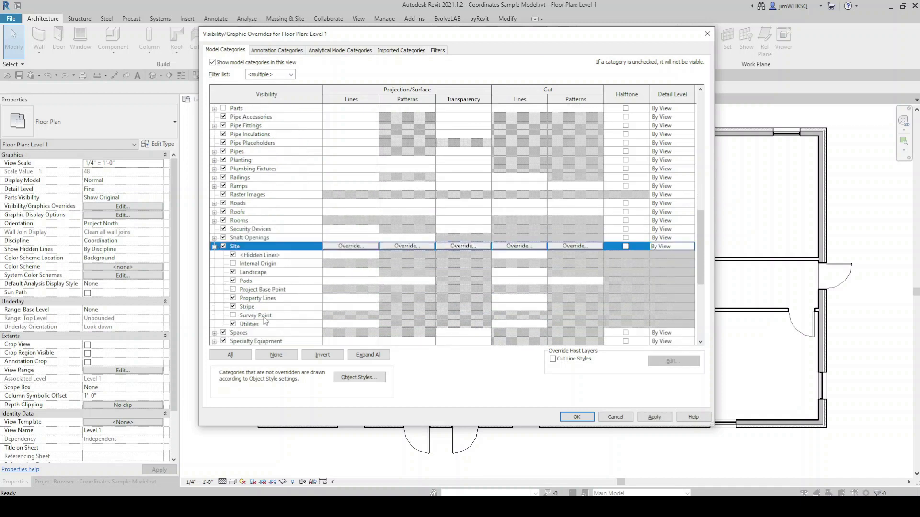
{"action": "left_click", "coordinate": [233, 315]}
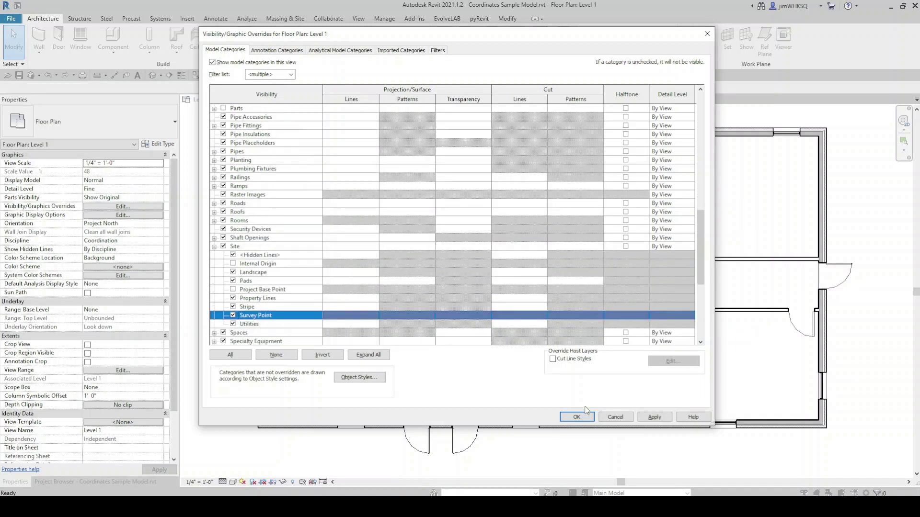
{"action": "left_click", "coordinate": [570, 416]}
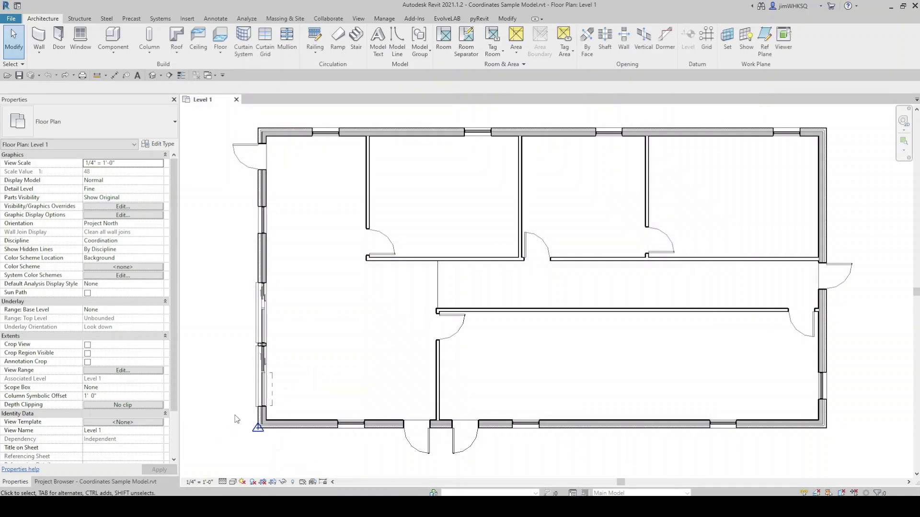
- Toggle the survey point's clip and drag it into the building, then undo three actions
{"action": "left_click", "coordinate": [283, 448]}
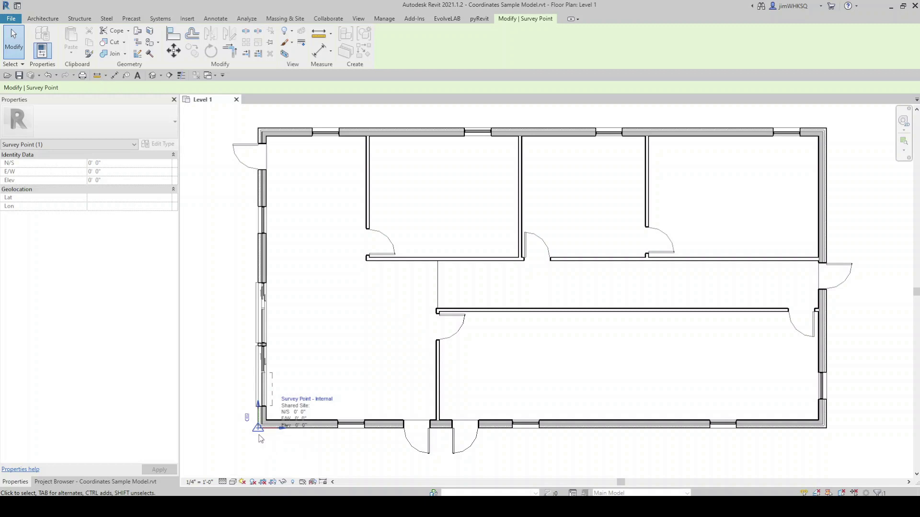
{"action": "left_click_drag", "start_coordinate": [258, 428], "coordinate": [209, 463]}
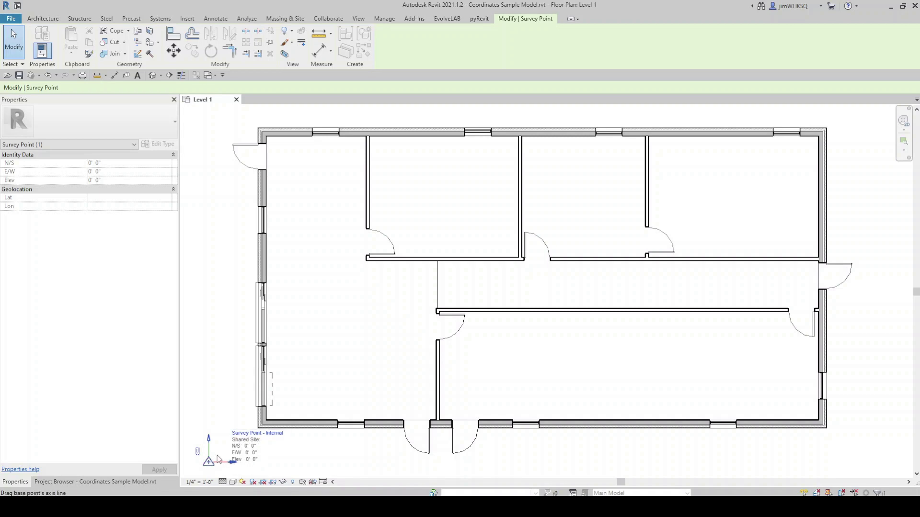
{"action": "left_click", "coordinate": [197, 453]}
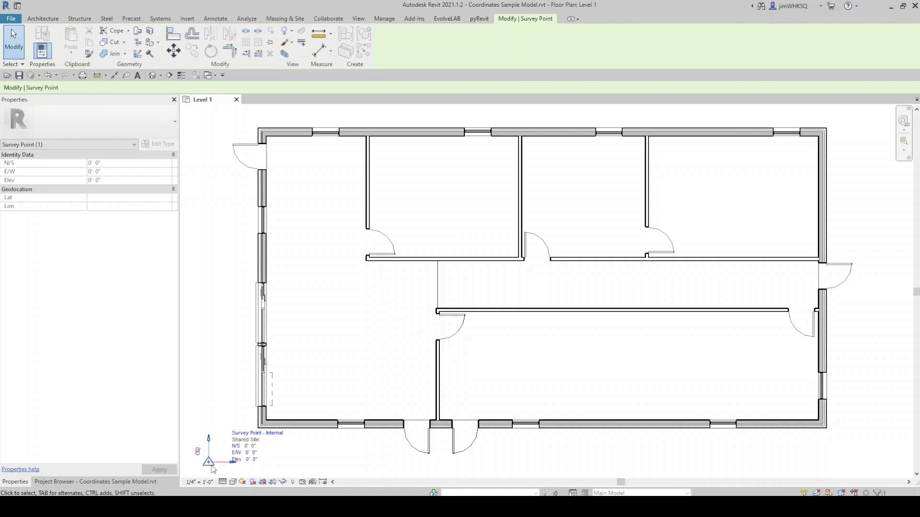
{"action": "left_click_drag", "start_coordinate": [213, 464], "coordinate": [418, 306]}
{"action": "left_click", "coordinate": [411, 326]}
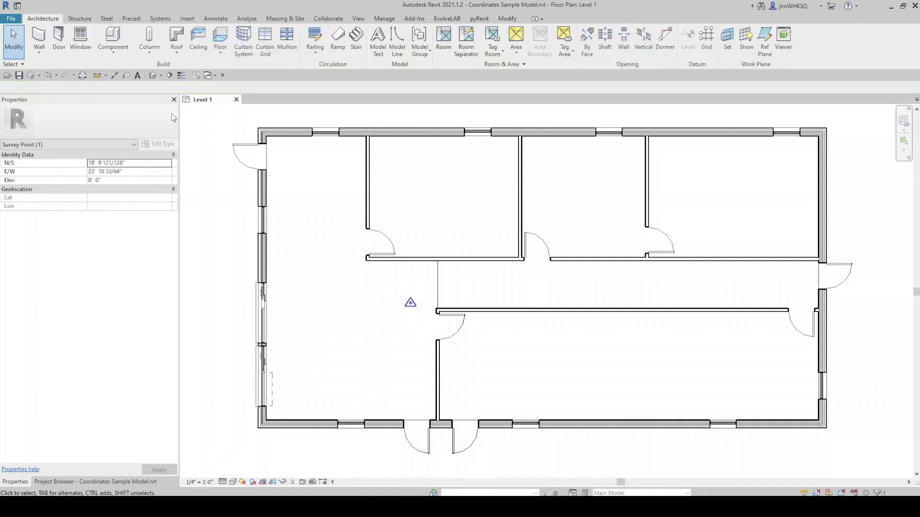
{"action": "left_click", "coordinate": [56, 75]}
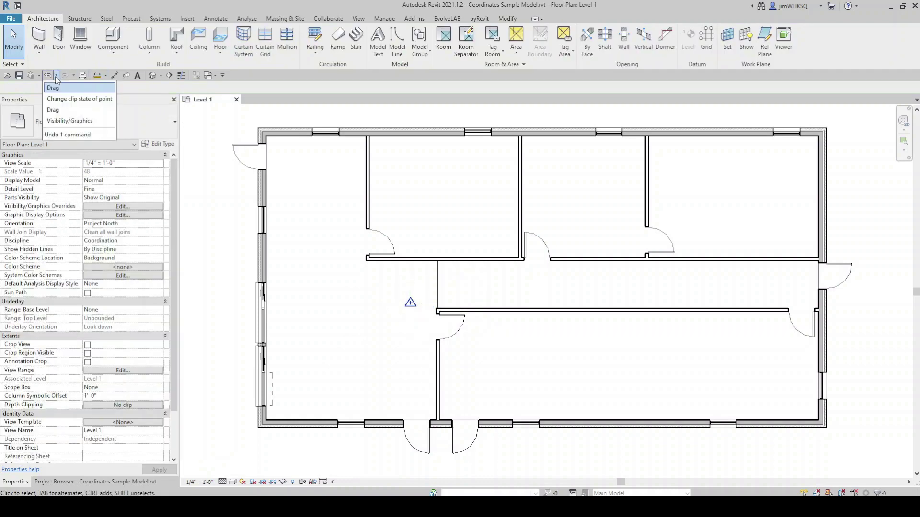
{"action": "left_click", "coordinate": [57, 110]}
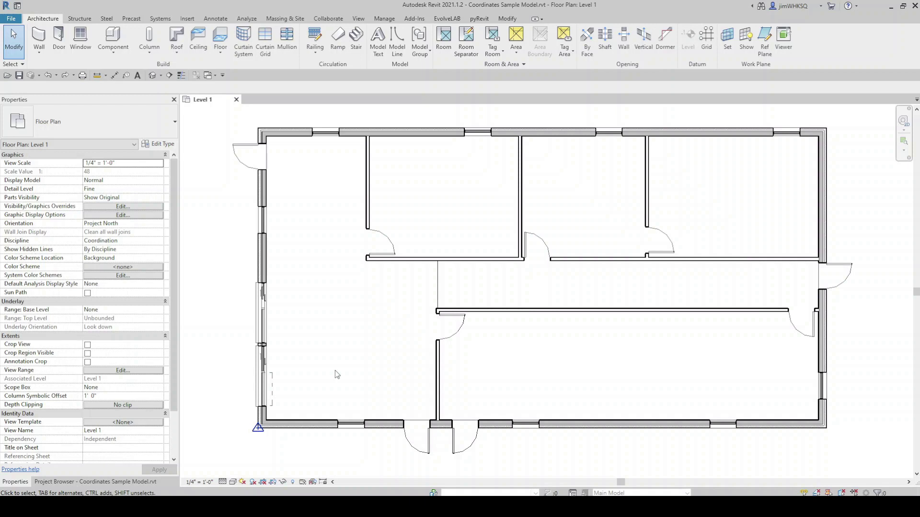
- Turn on Project Base Point display under Site in Visibility/Graphics
{"action": "key", "text": "v"}
{"action": "key", "text": "g"}
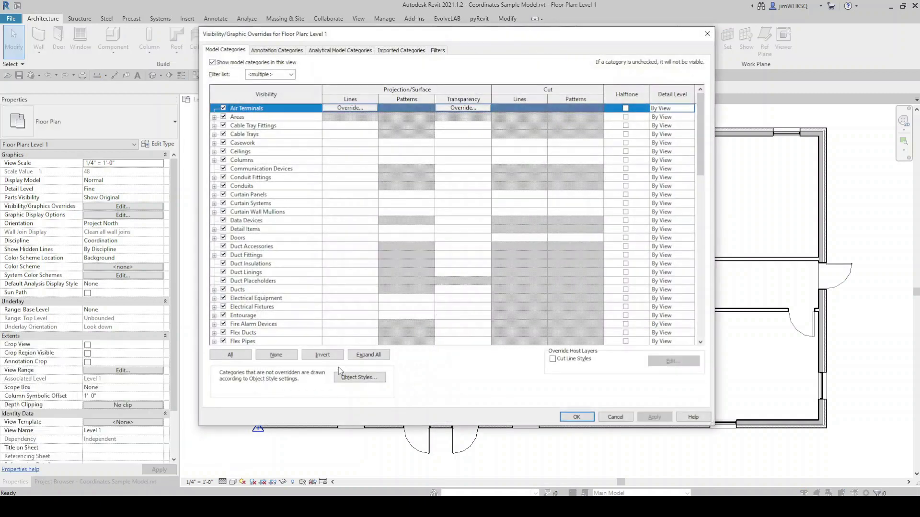
{"action": "left_click", "coordinate": [289, 272]}
{"action": "key", "text": "s"}
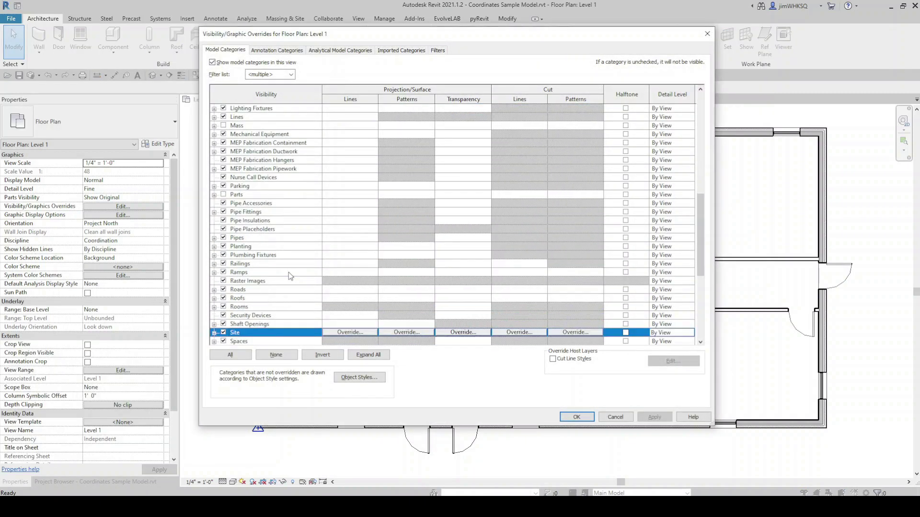
{"action": "left_click", "coordinate": [214, 307]}
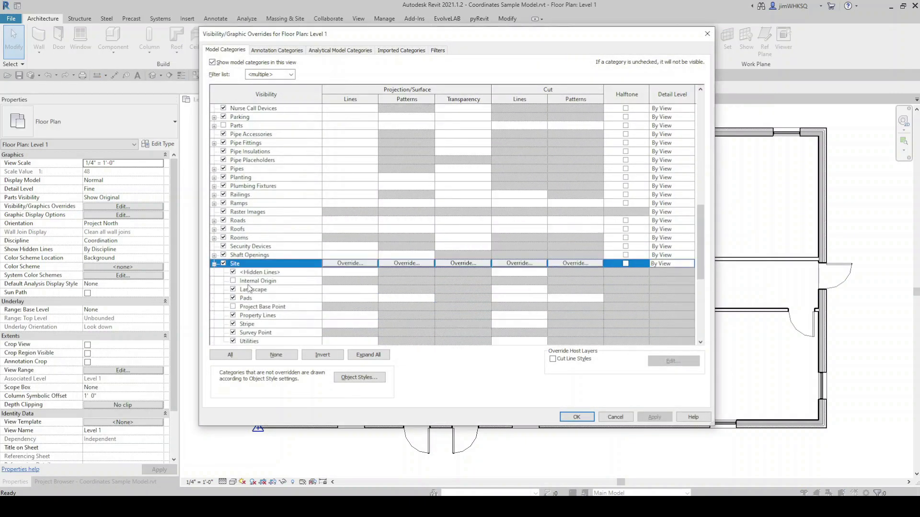
{"action": "left_click", "coordinate": [242, 309]}
{"action": "left_click", "coordinate": [576, 417]}
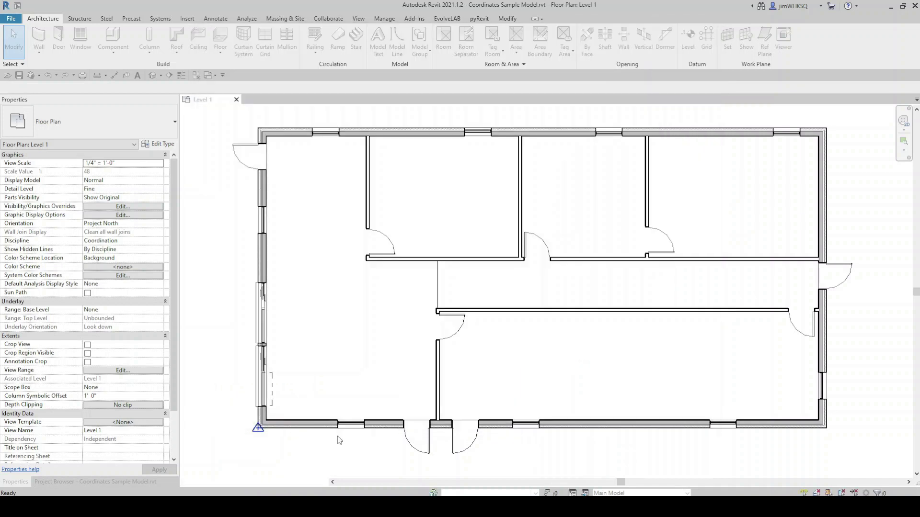
- Filter the corner selection to the Project Base Point and drag it into the lower-left room
{"action": "left_click_drag", "start_coordinate": [245, 425], "coordinate": [278, 451]}
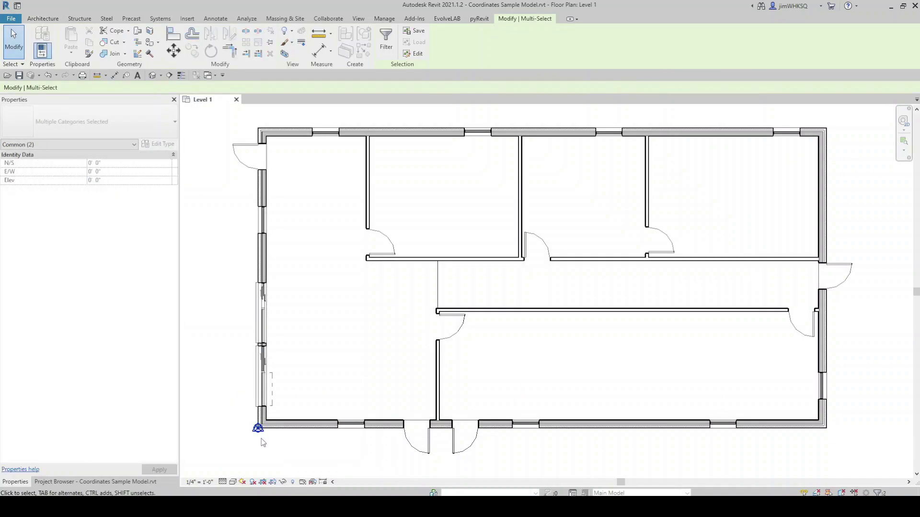
{"action": "left_click", "coordinate": [391, 52]}
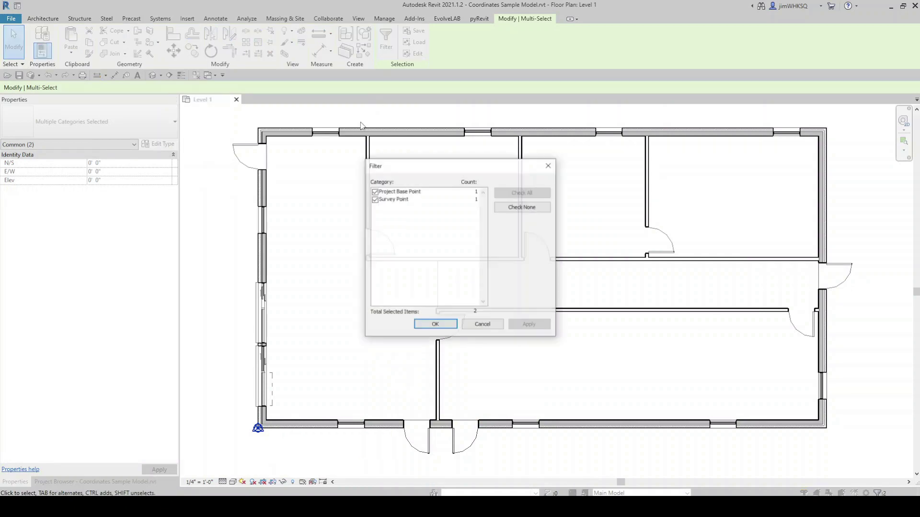
{"action": "left_click", "coordinate": [375, 200]}
{"action": "left_click", "coordinate": [434, 326]}
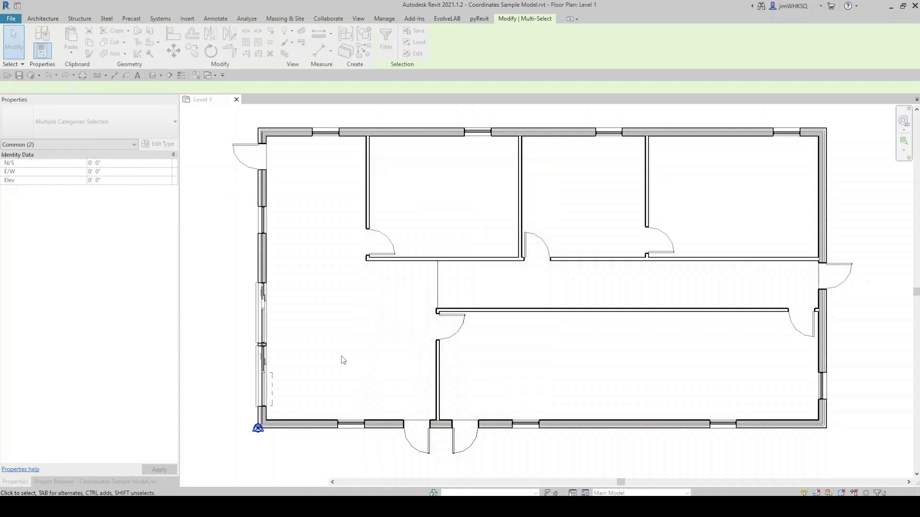
{"action": "left_click_drag", "start_coordinate": [258, 428], "coordinate": [344, 364]}
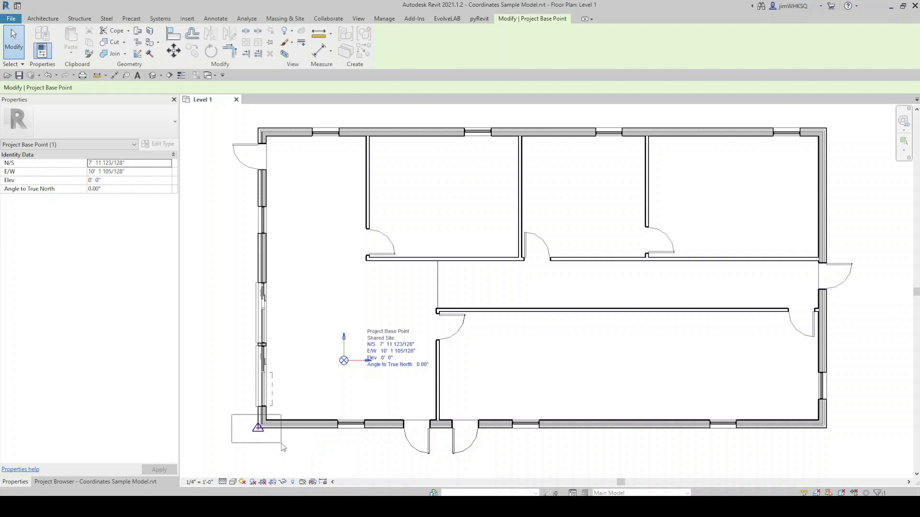
{"action": "left_click", "coordinate": [258, 426]}
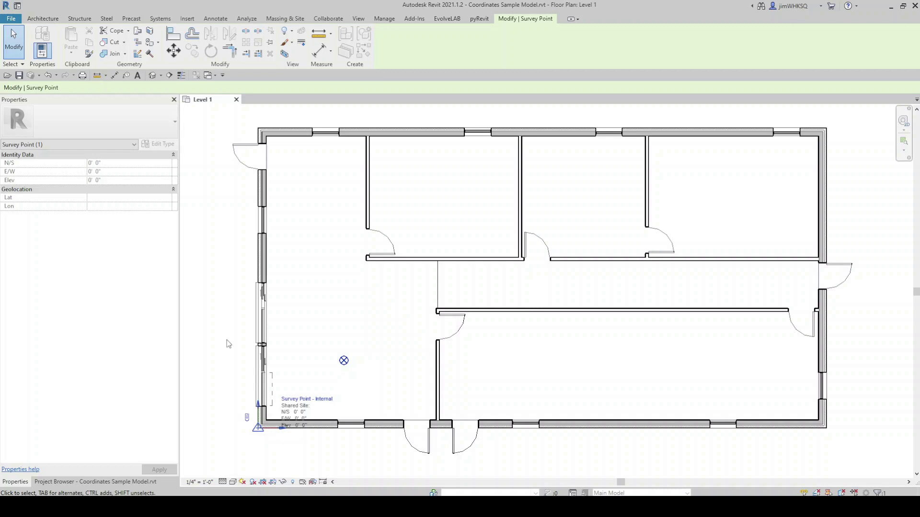
{"action": "key", "text": "Escape"}
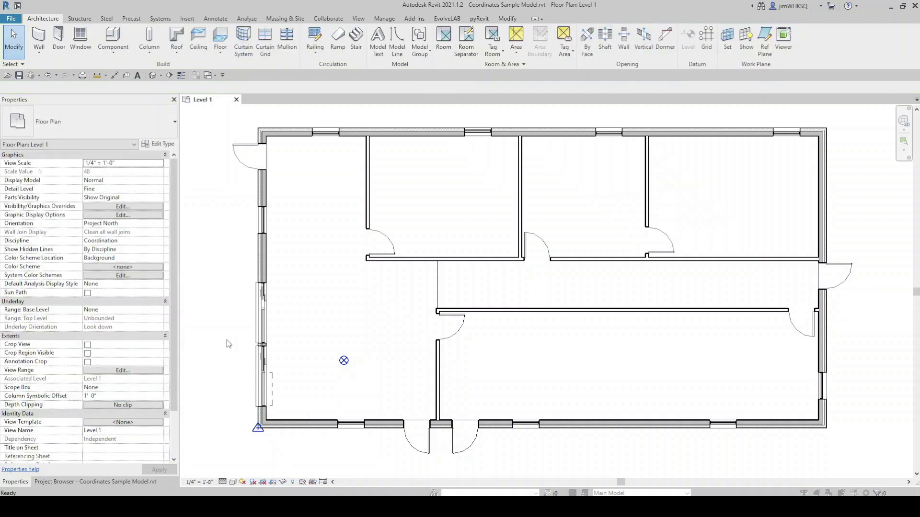
- Turn on Internal Origin display under Site in Visibility/Graphics
{"action": "key", "text": "v"}
{"action": "key", "text": "v"}
{"action": "left_click", "coordinate": [288, 273]}
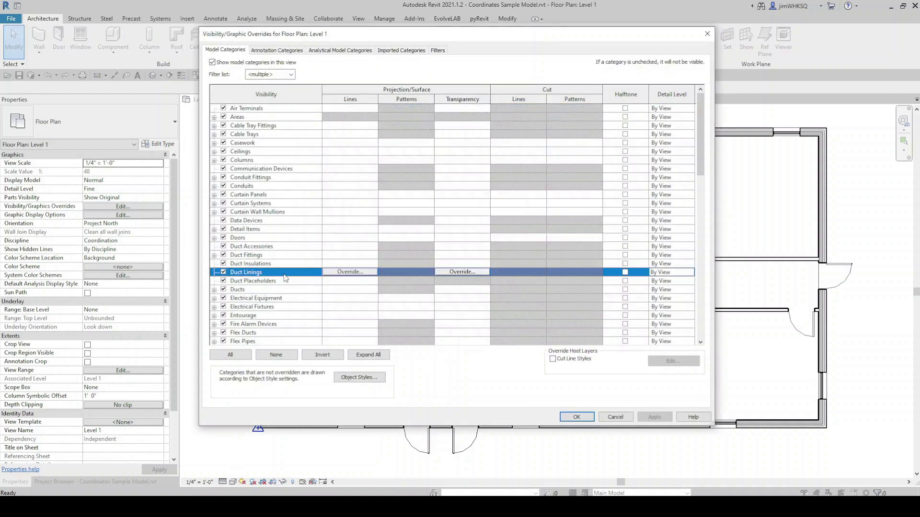
{"action": "scroll", "coordinate": [285, 278], "scroll_direction": "down", "scroll_amount": 12}
{"action": "left_click", "coordinate": [246, 326]}
{"action": "scroll", "coordinate": [245, 321], "scroll_direction": "down", "scroll_amount": 1}
{"action": "left_click", "coordinate": [214, 306]}
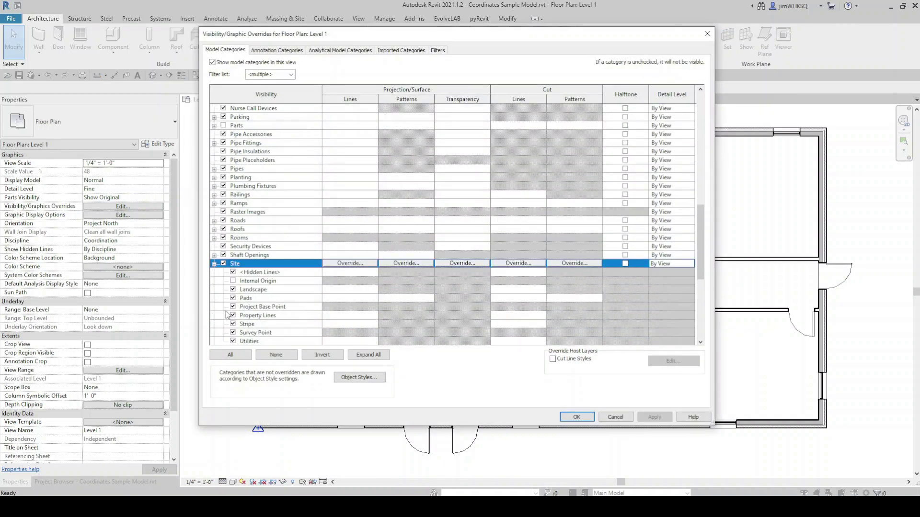
{"action": "left_click", "coordinate": [234, 281]}
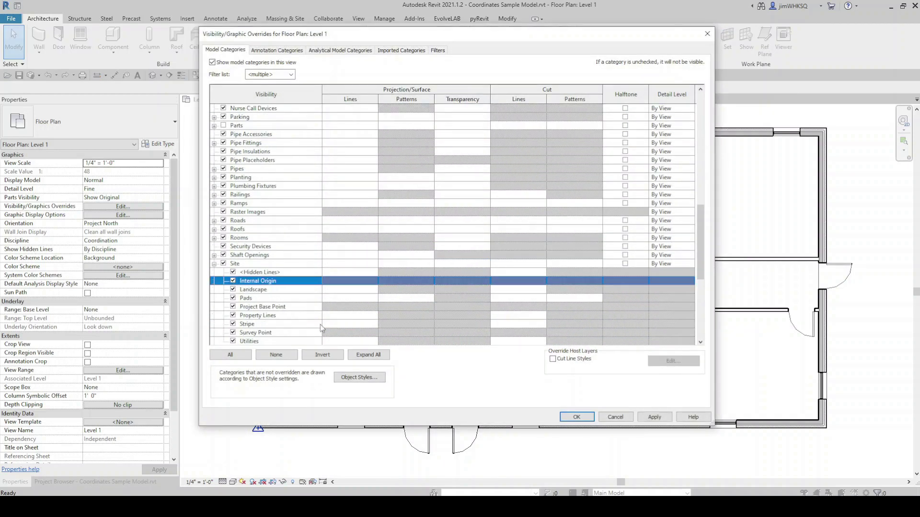
{"action": "left_click", "coordinate": [578, 417]}
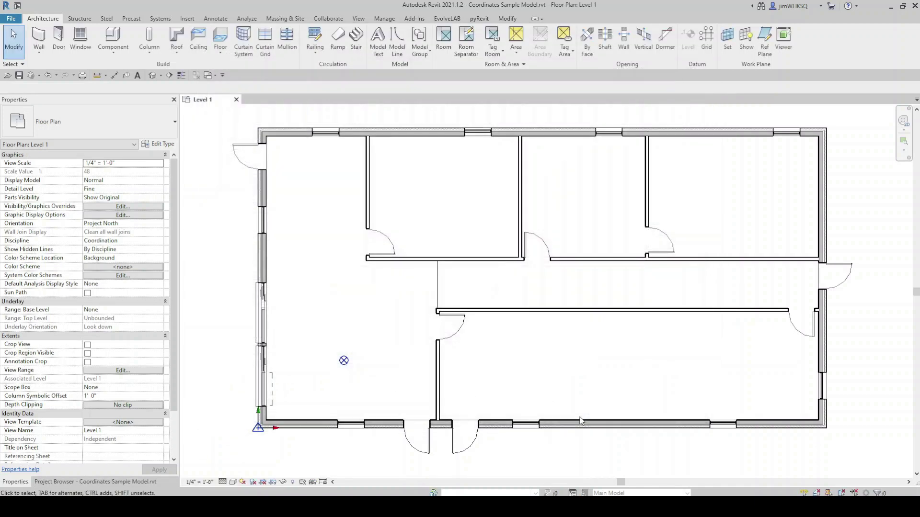
- Zoom to fit the whole floor plan with ZF and show the Undo history list
{"action": "scroll", "coordinate": [261, 426], "scroll_direction": "up", "scroll_amount": 4}
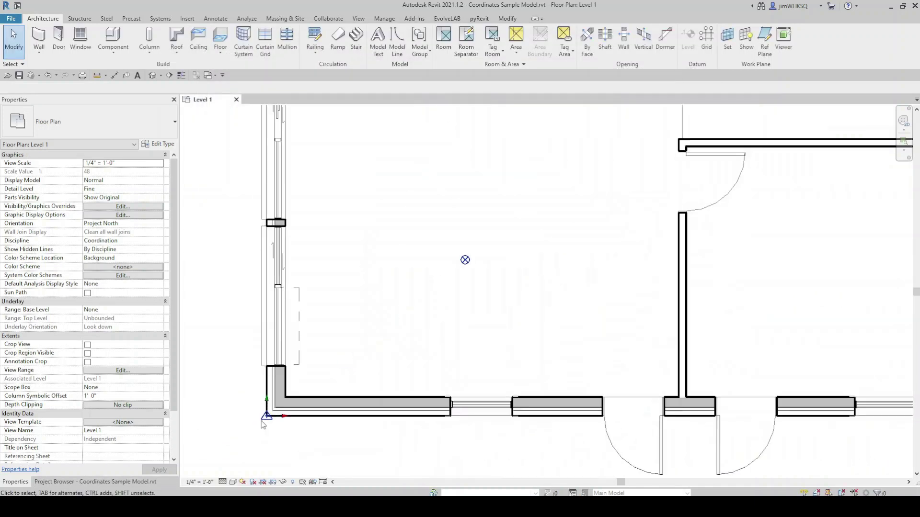
{"action": "scroll", "coordinate": [262, 425], "scroll_direction": "up", "scroll_amount": 2}
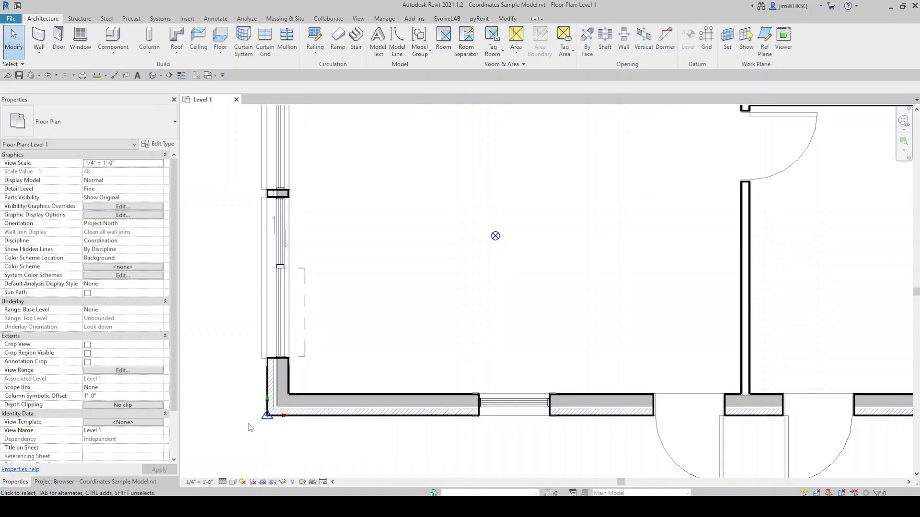
{"action": "scroll", "coordinate": [249, 428], "scroll_direction": "down", "scroll_amount": 3}
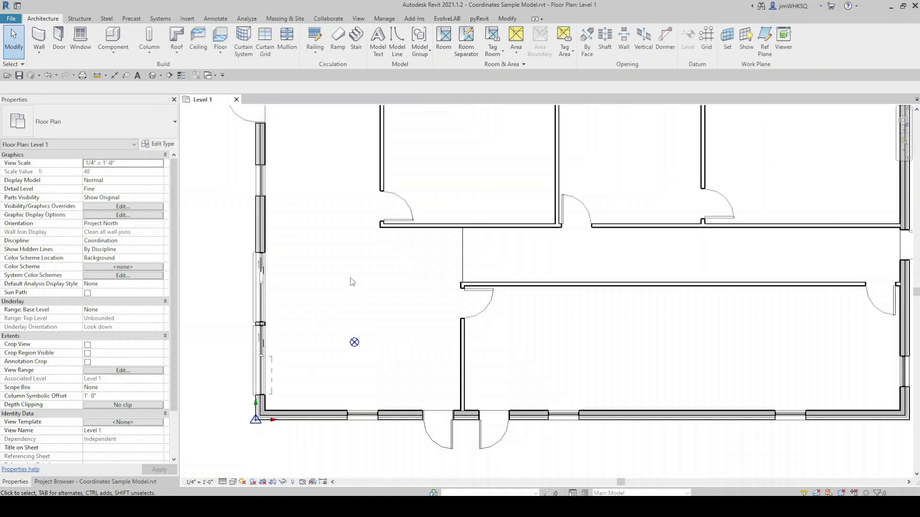
{"action": "key", "text": "z"}
{"action": "key", "text": "f"}
{"action": "left_click", "coordinate": [57, 76]}
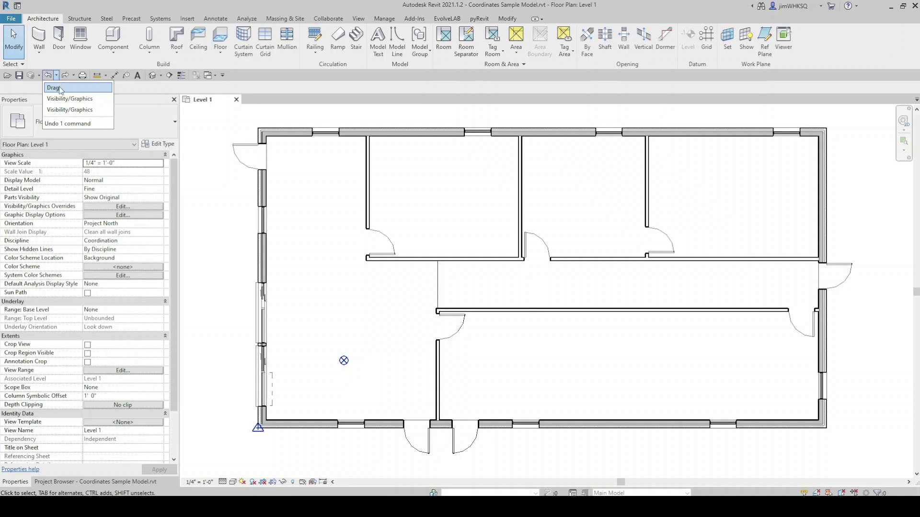
- Undo the 'Drag' entry so the point returns to the building's lower-left corner
{"action": "left_click", "coordinate": [60, 89]}
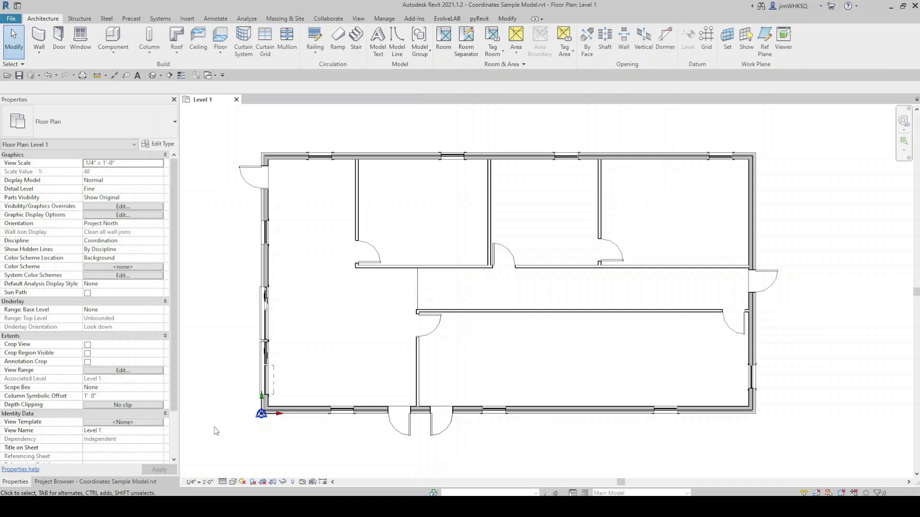
{"action": "scroll", "coordinate": [220, 433], "scroll_direction": "down", "scroll_amount": 5}
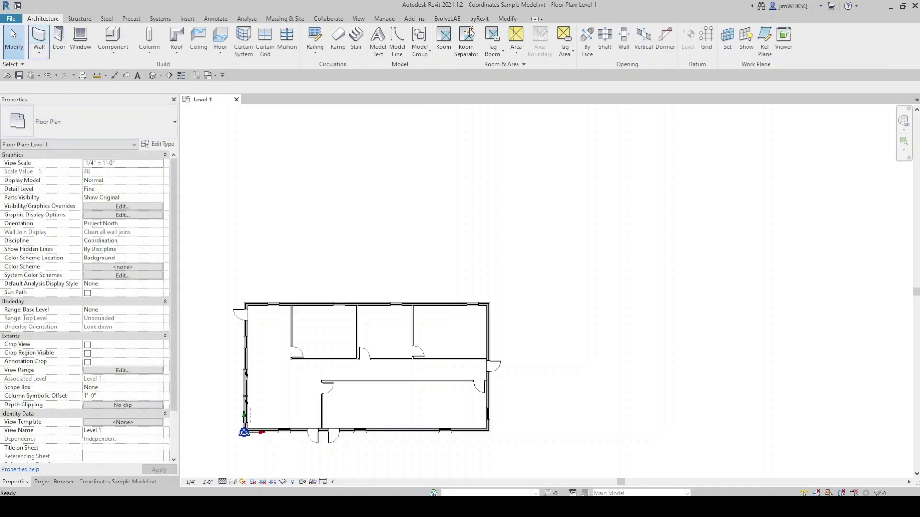
- Draw a rectangle of walls up and to the right of the existing building
{"action": "key", "text": "w"}
{"action": "key", "text": "a"}
{"action": "left_click", "coordinate": [394, 31]}
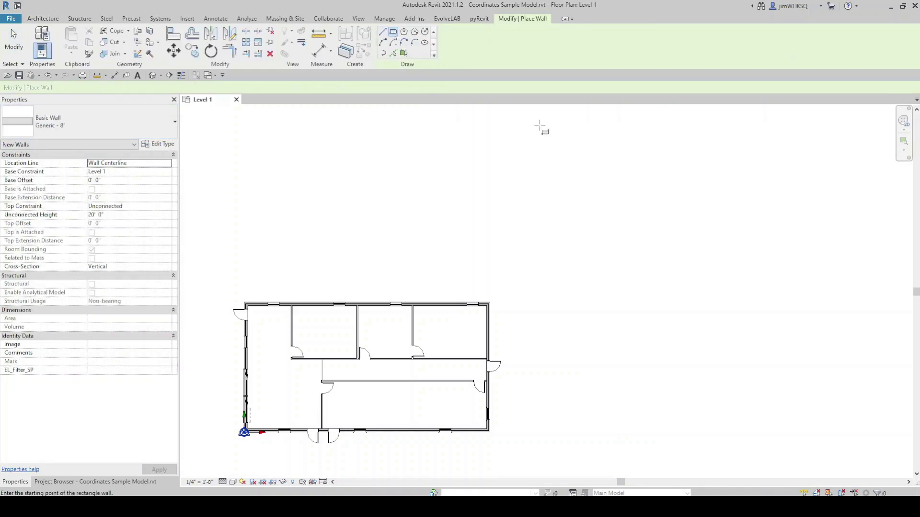
{"action": "left_click", "coordinate": [538, 124]}
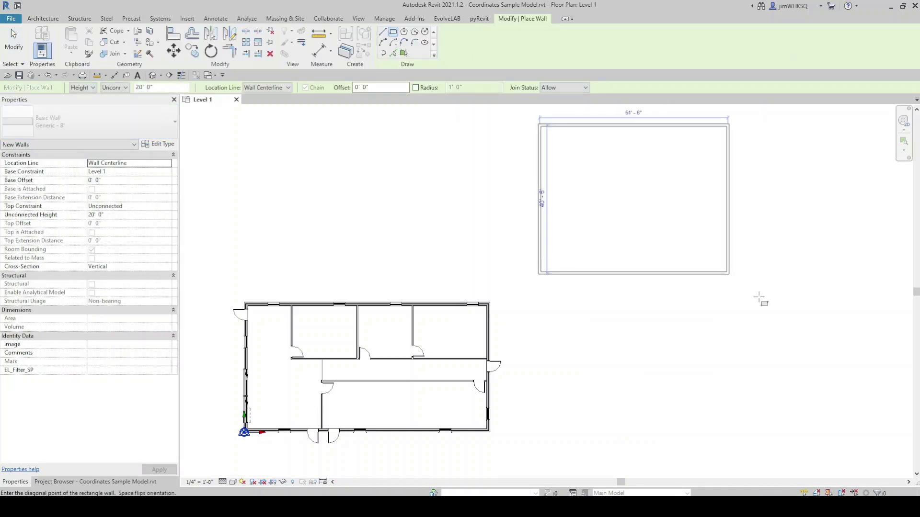
{"action": "left_click", "coordinate": [760, 298]}
{"action": "key", "text": "Escape"}
{"action": "key", "text": "Escape"}
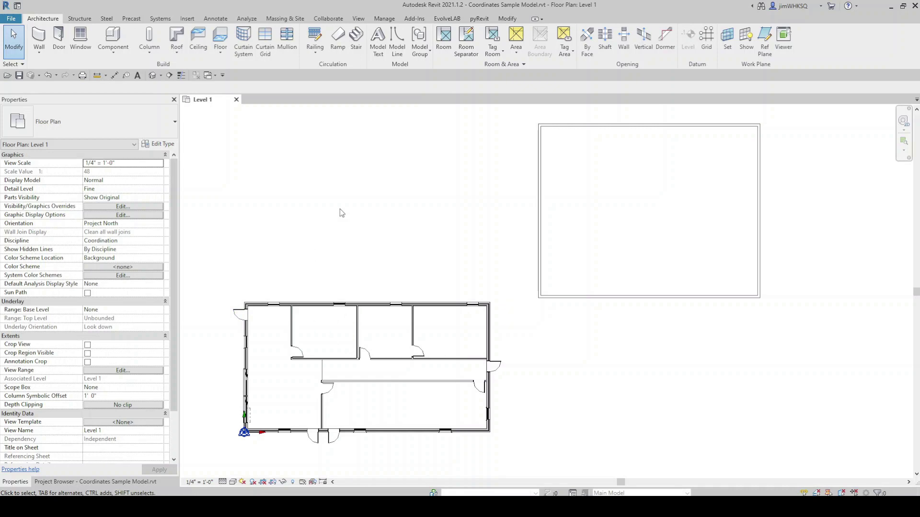
- Start Link Revit from the Insert tab and review the Positioning drop-down options
{"action": "left_click", "coordinate": [187, 18]}
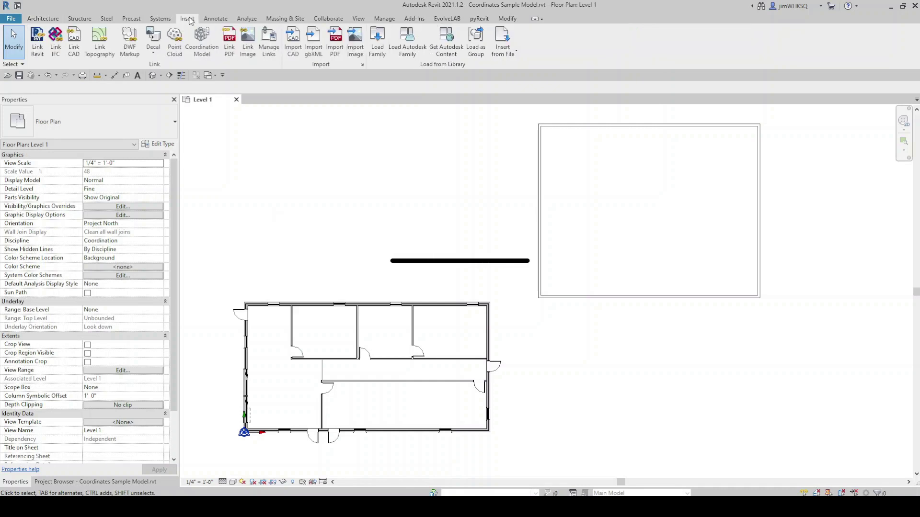
{"action": "left_click", "coordinate": [42, 48]}
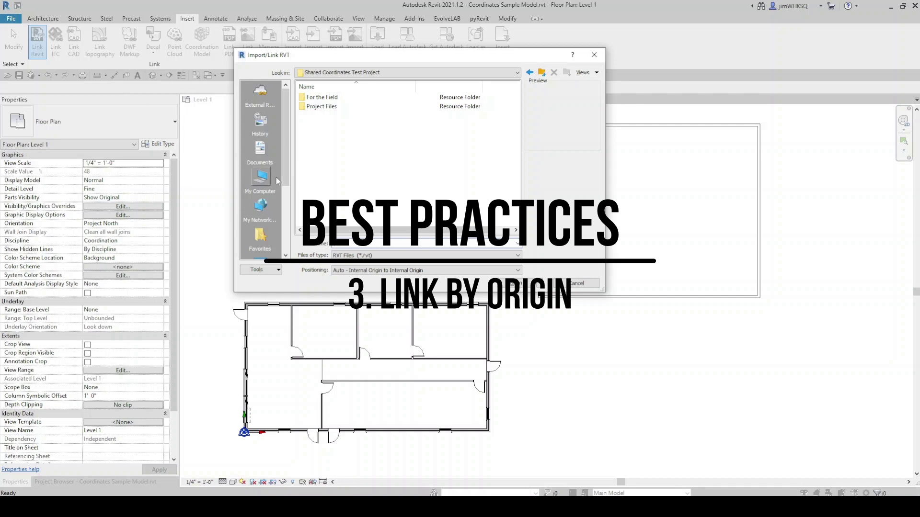
{"action": "left_click", "coordinate": [431, 270]}
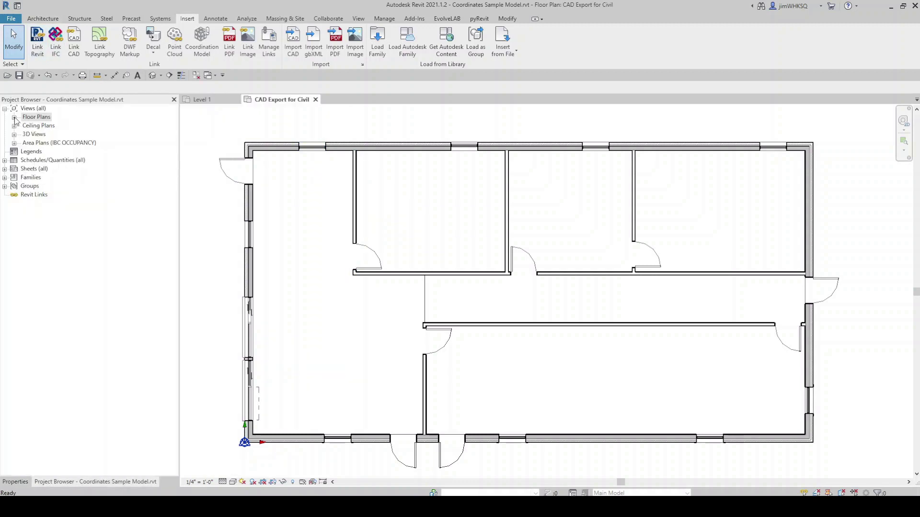
- Open the CAD Export for Civil plan and start exporting it to DWG
{"action": "left_click", "coordinate": [15, 117]}
{"action": "left_click", "coordinate": [48, 126]}
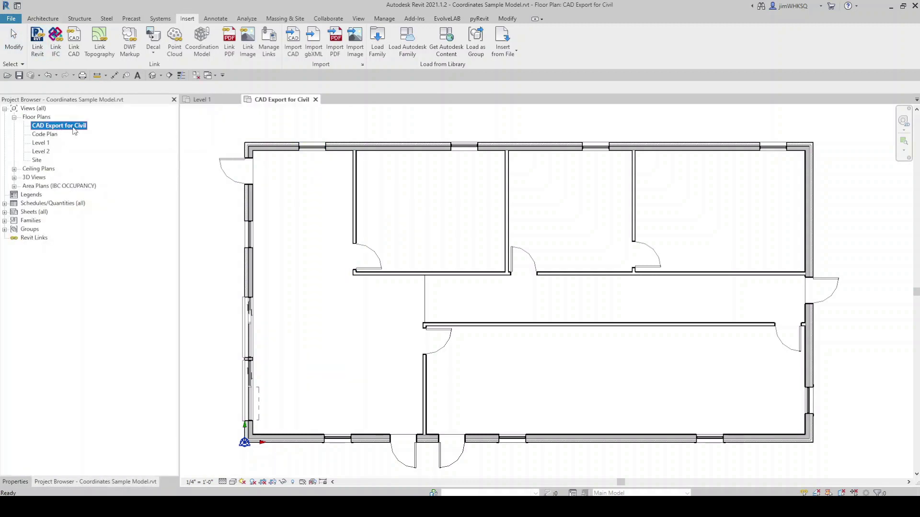
{"action": "left_click", "coordinate": [8, 22]}
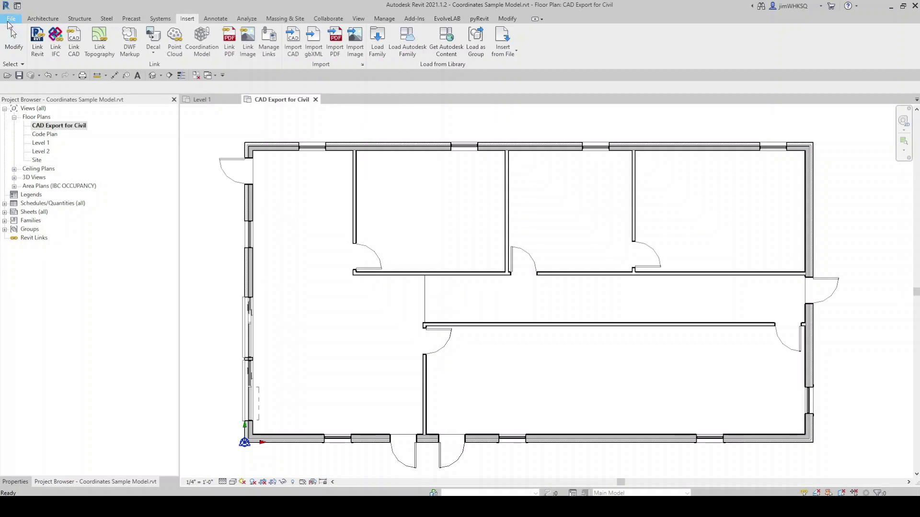
{"action": "mouse_move", "coordinate": [33, 156]}
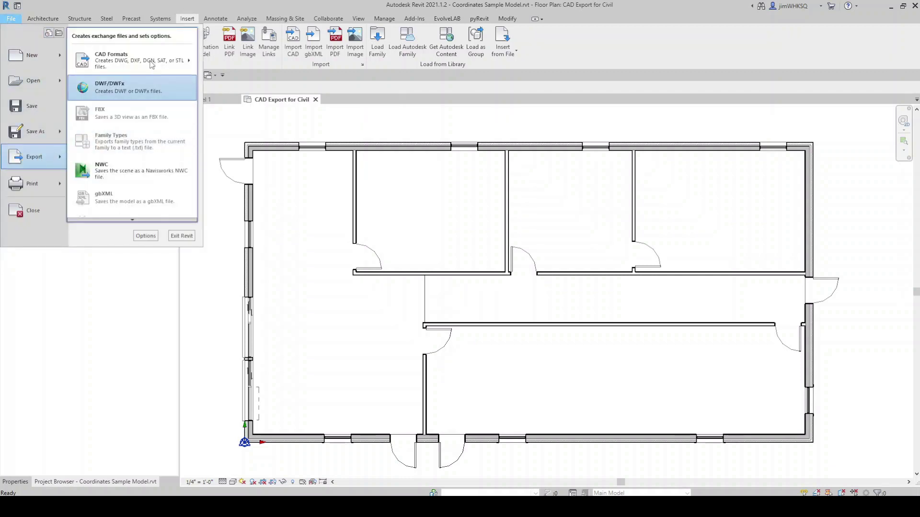
{"action": "left_click", "coordinate": [222, 58]}
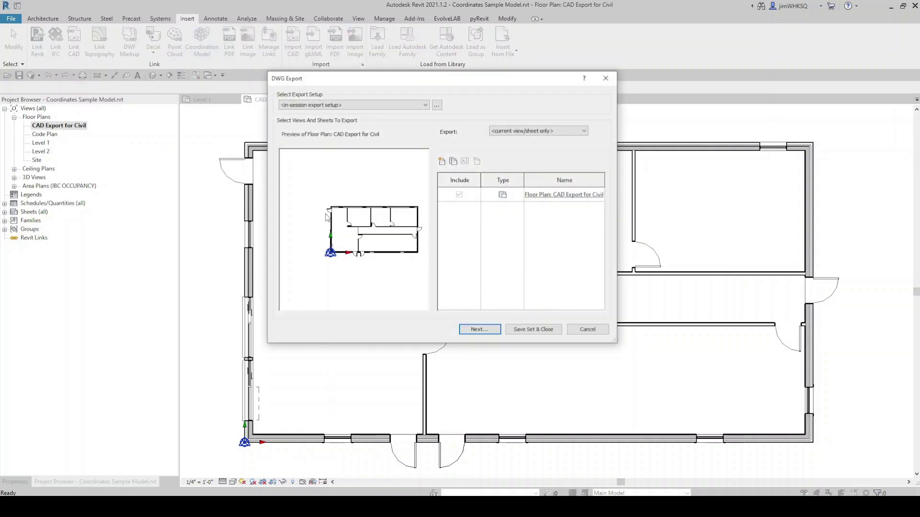
{"action": "left_click", "coordinate": [480, 331]}
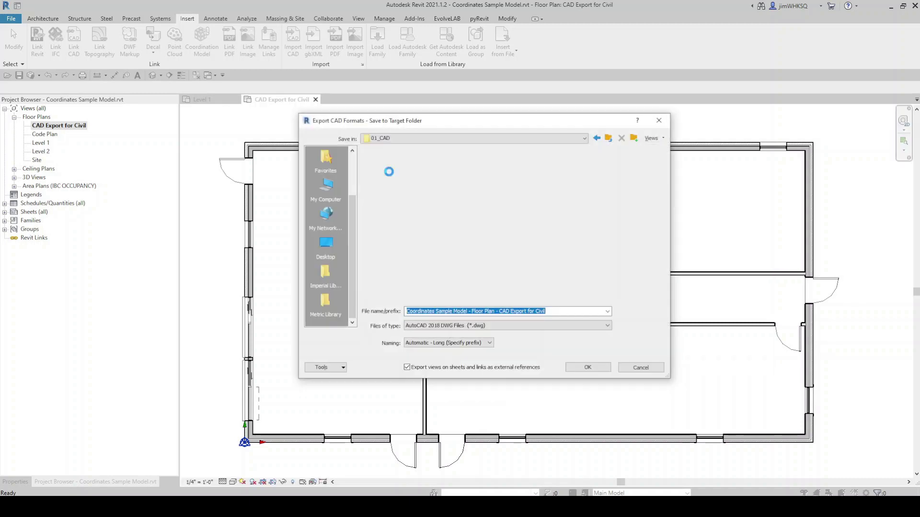
- Set naming to Automatic - Short, disable external references, and export to 01_CAD
{"action": "left_click", "coordinate": [474, 343]}
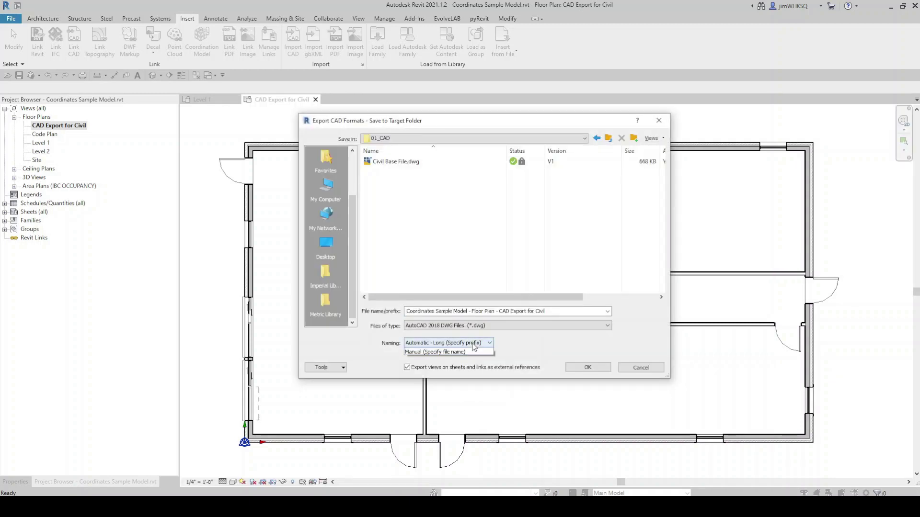
{"action": "left_click", "coordinate": [434, 360]}
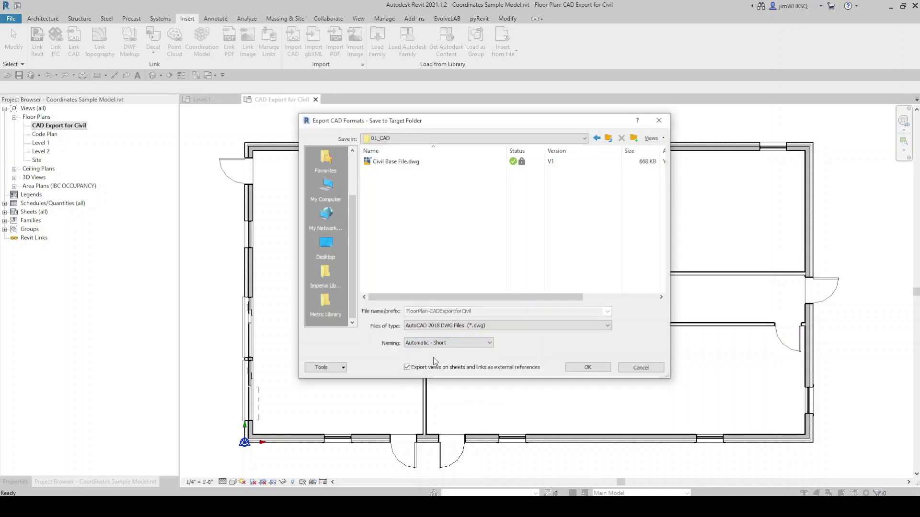
{"action": "left_click", "coordinate": [407, 367]}
{"action": "left_click", "coordinate": [592, 369]}
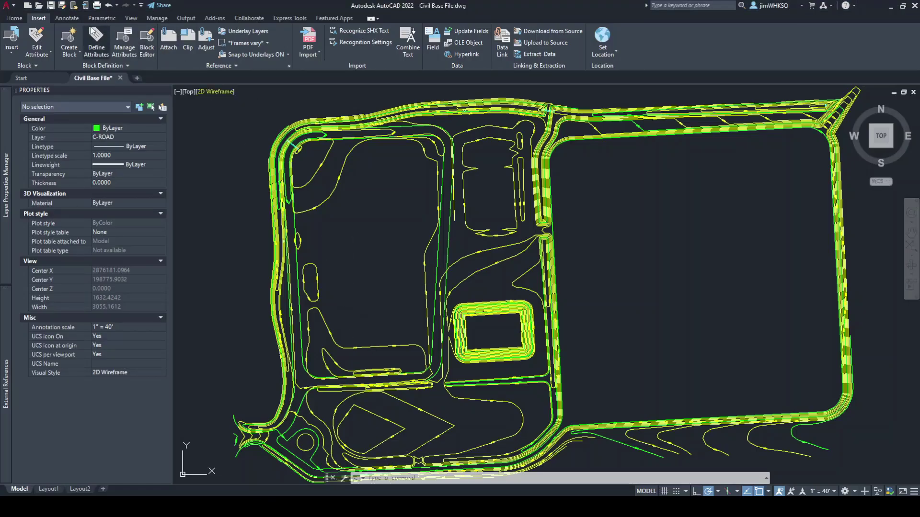
- Attach FloorPlan-CADExportforCivil.dwg as an xref, placing it above the road contours
{"action": "left_click", "coordinate": [164, 52]}
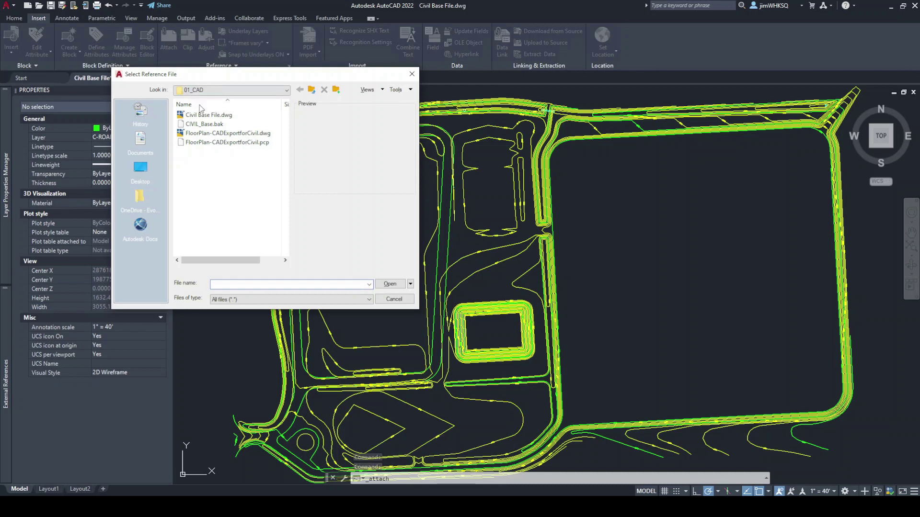
{"action": "left_click", "coordinate": [217, 134]}
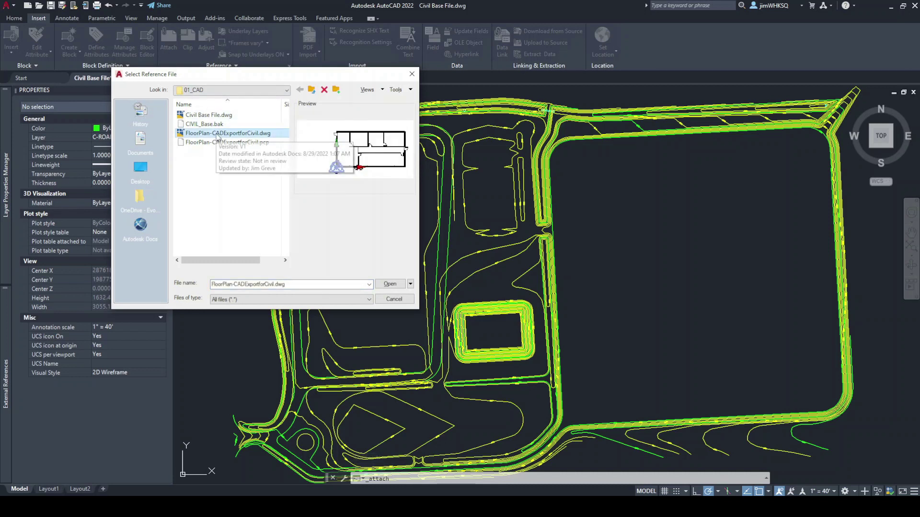
{"action": "left_click", "coordinate": [395, 286]}
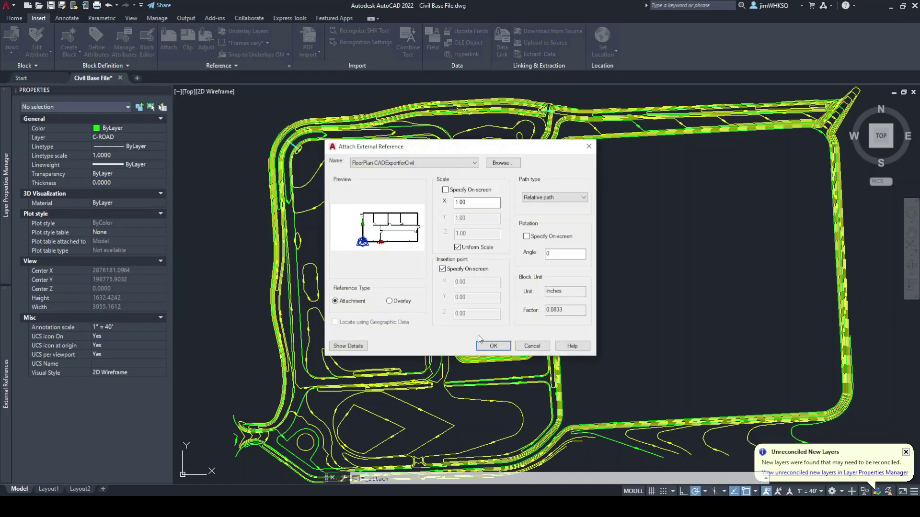
{"action": "left_click", "coordinate": [493, 346]}
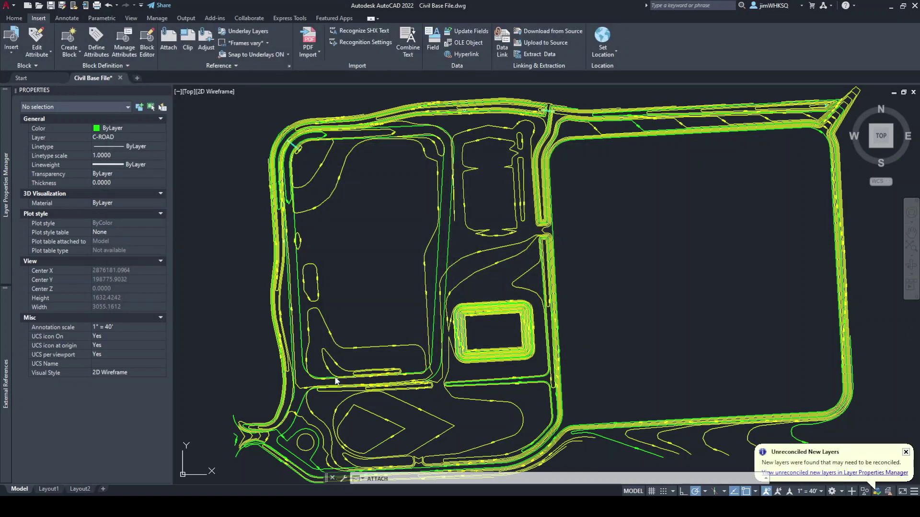
{"action": "scroll", "coordinate": [327, 371], "scroll_direction": "up", "scroll_amount": 2}
{"action": "scroll", "coordinate": [327, 371], "scroll_direction": "up", "scroll_amount": 8}
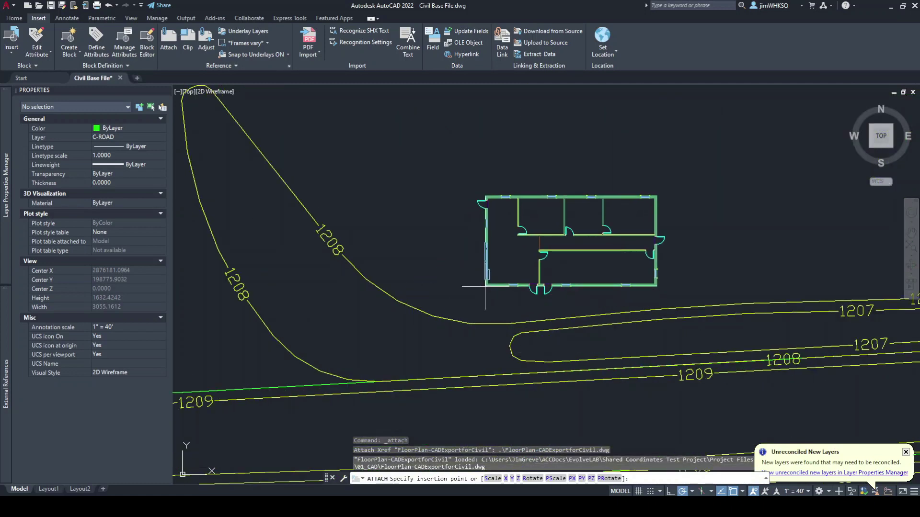
{"action": "left_click", "coordinate": [485, 287]}
- Rotate the floor plan xref 5 degrees about the building's lower-left corner
{"action": "type", "text": "ro"}
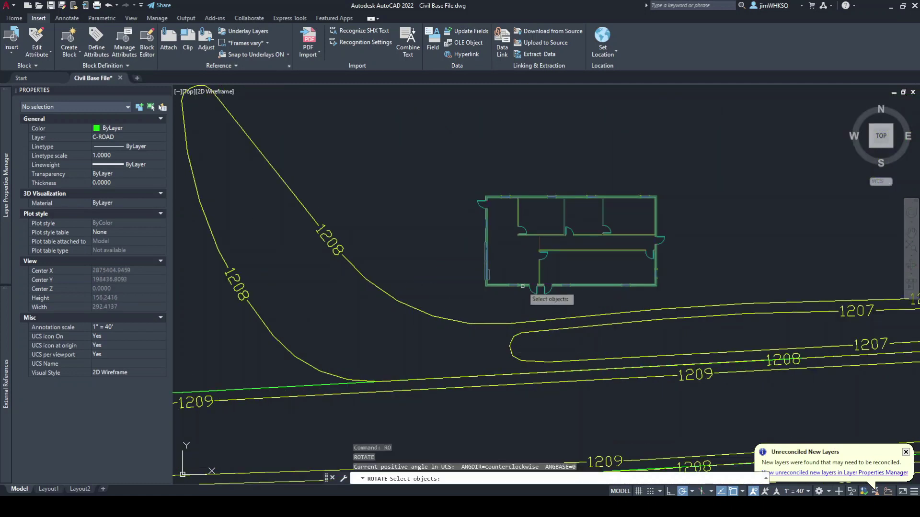
{"action": "left_click", "coordinate": [522, 286]}
{"action": "key", "text": "Return"}
{"action": "left_click", "coordinate": [492, 291]}
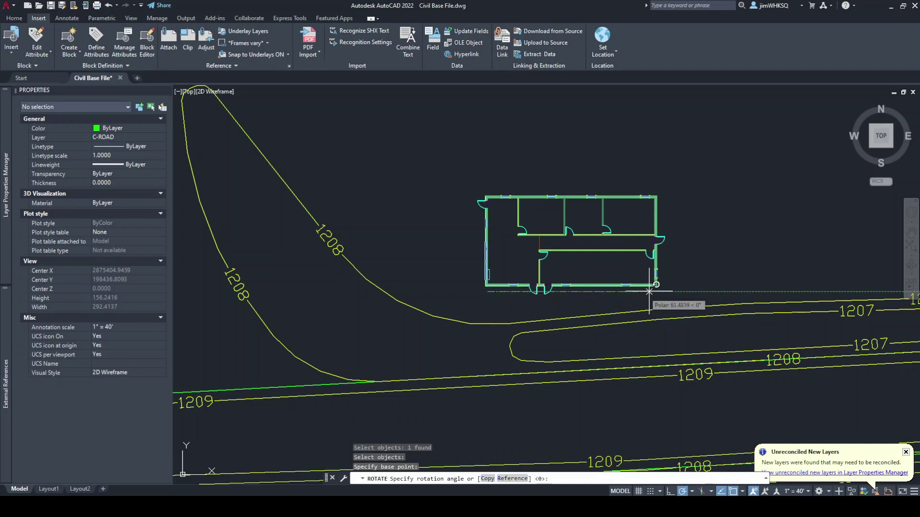
{"action": "type", "text": "5"}
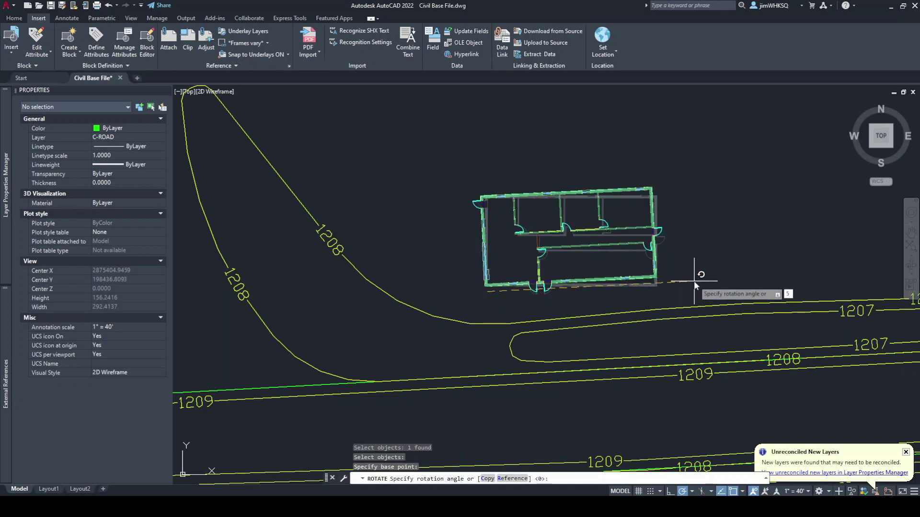
{"action": "key", "text": "Return"}
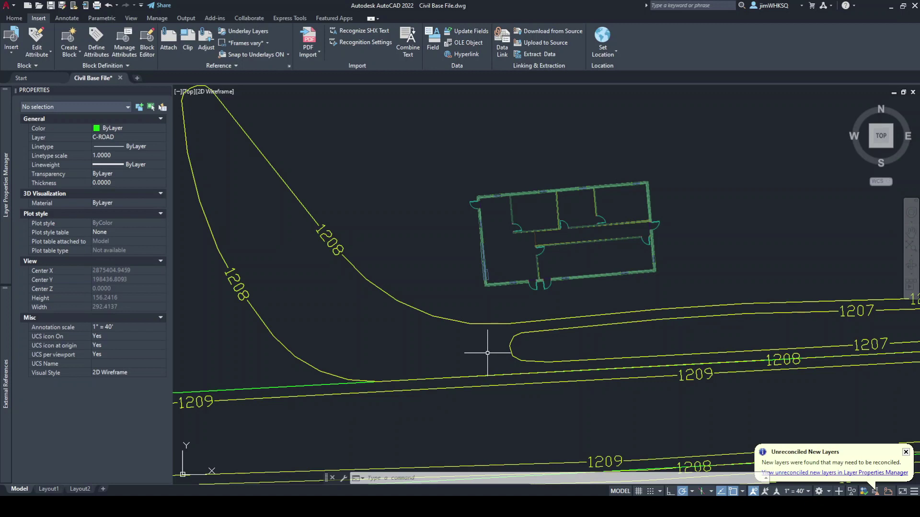
- Draw a circle centred on the xref building's lower-left corner, then return to Revit
{"action": "scroll", "coordinate": [489, 276], "scroll_direction": "up", "scroll_amount": 10}
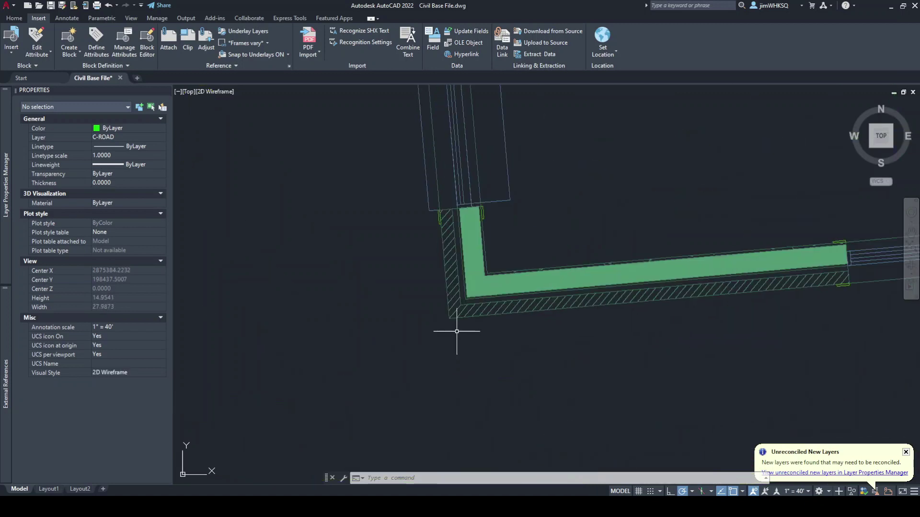
{"action": "scroll", "coordinate": [456, 331], "scroll_direction": "up", "scroll_amount": 5}
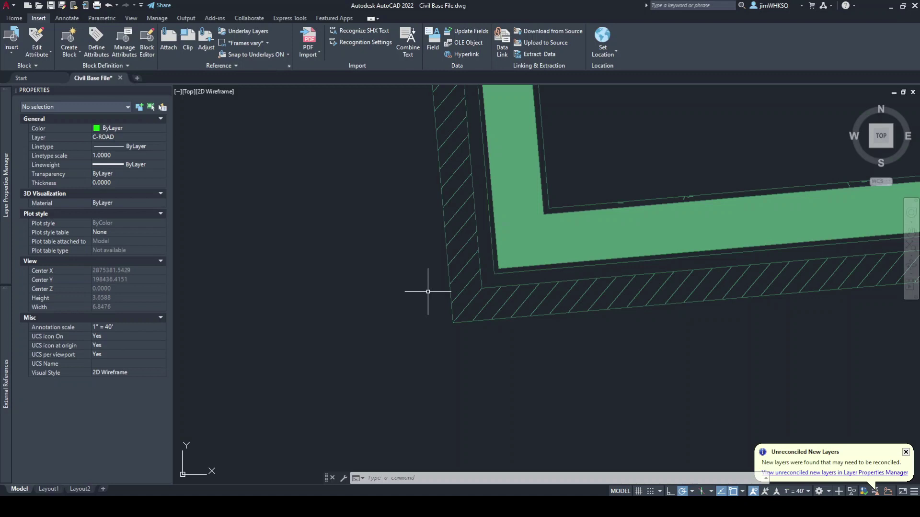
{"action": "type", "text": "C"}
{"action": "key", "text": "Return"}
{"action": "left_click", "coordinate": [454, 326]}
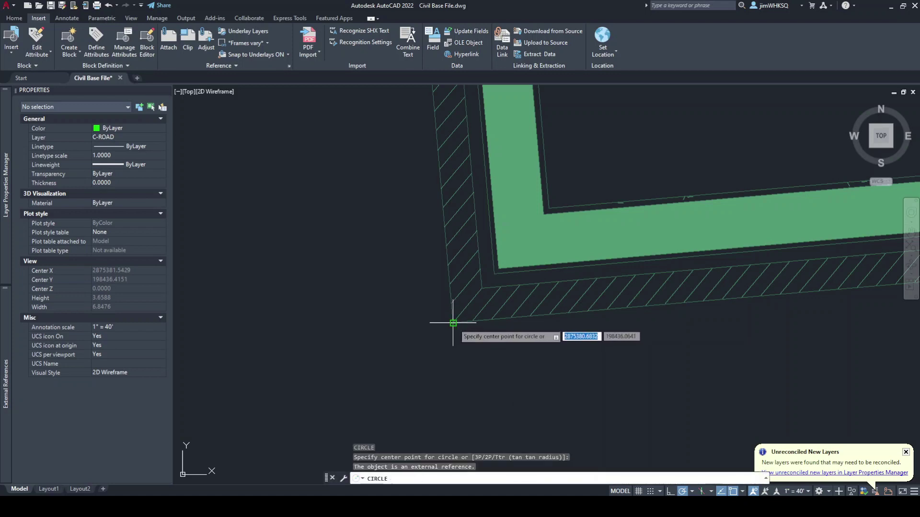
{"action": "scroll", "coordinate": [479, 331], "scroll_direction": "down", "scroll_amount": 3}
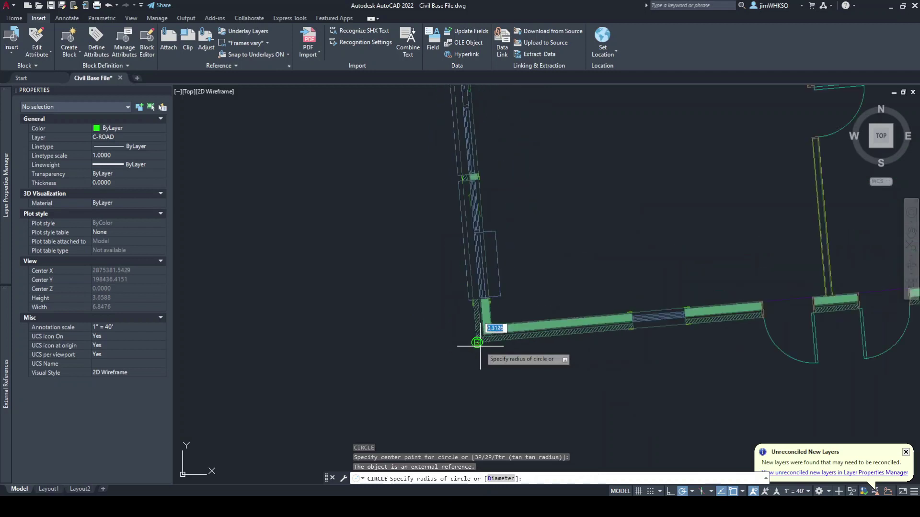
{"action": "left_click", "coordinate": [540, 380]}
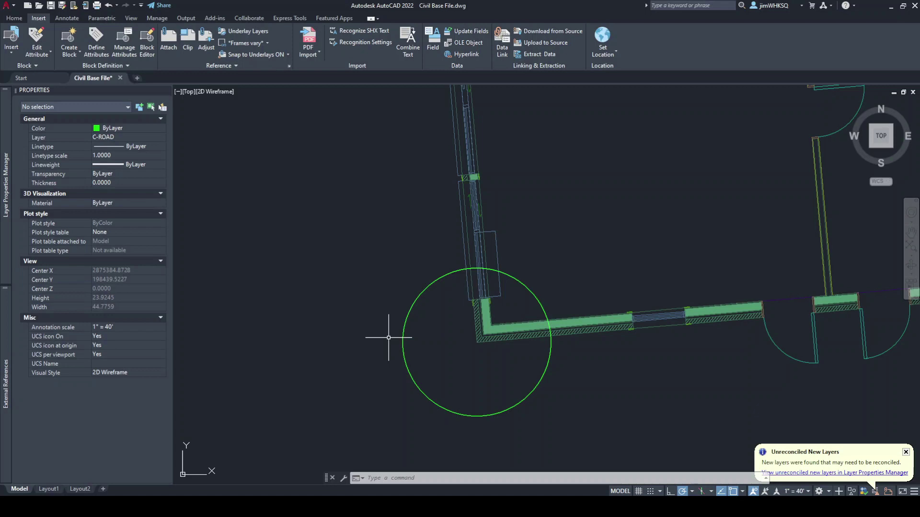
{"action": "scroll", "coordinate": [389, 337], "scroll_direction": "down", "scroll_amount": 5}
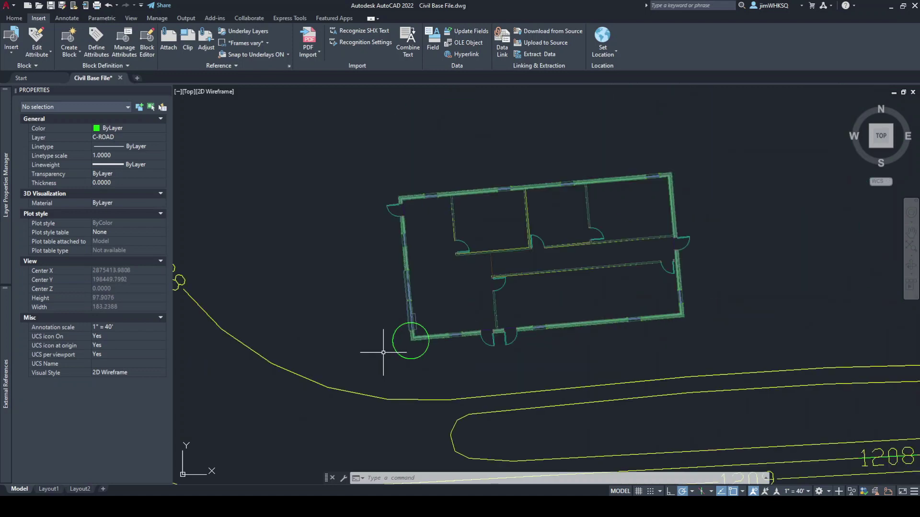
{"action": "left_click", "coordinate": [53, 8]}
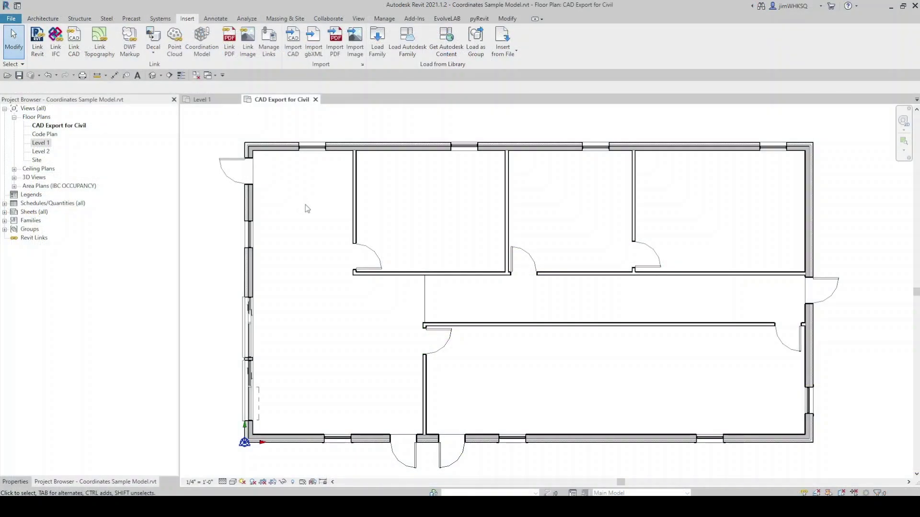
- Duplicate the CAD Export for Civil plan and name the copy 'Coordination...'
{"action": "right_click", "coordinate": [75, 128]}
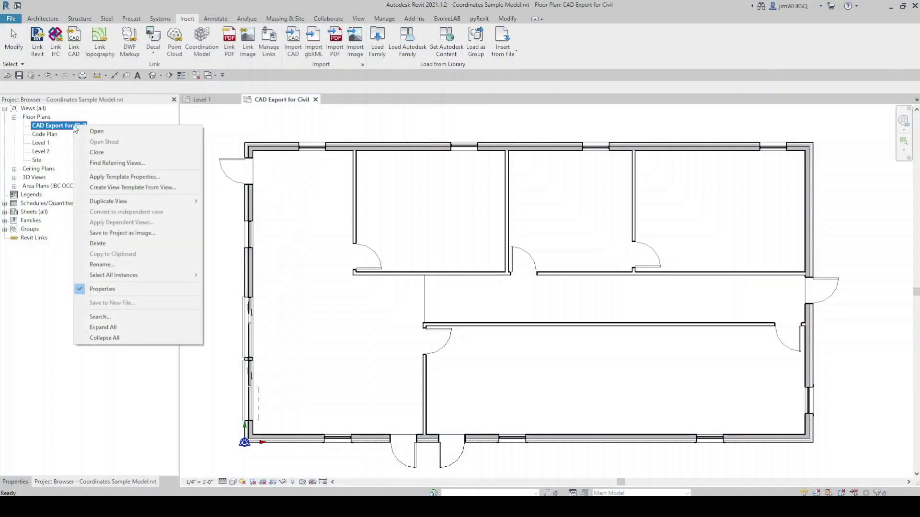
{"action": "mouse_move", "coordinate": [180, 202]}
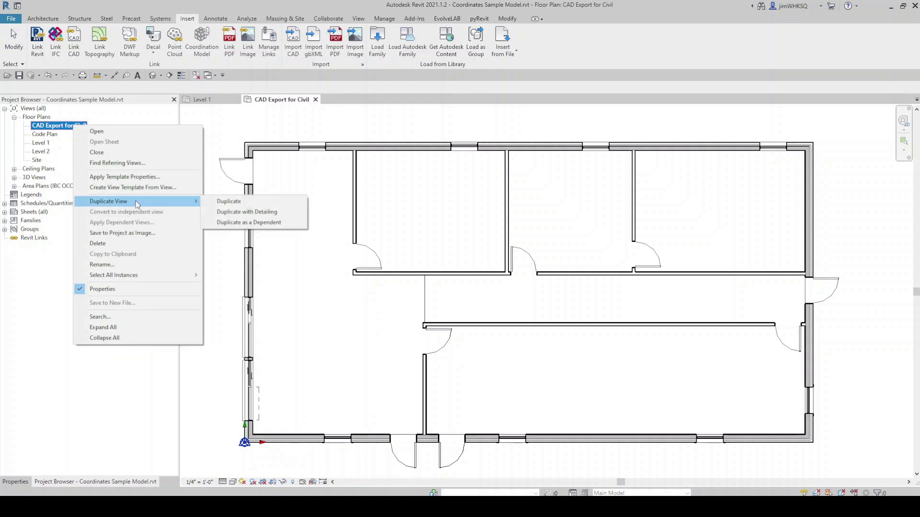
{"action": "left_click", "coordinate": [262, 203]}
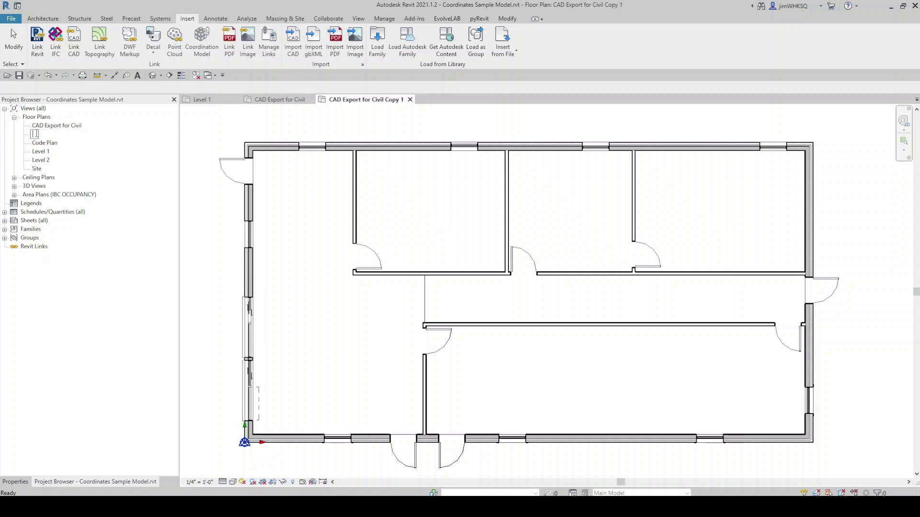
{"action": "type", "text": "Coor"}
{"action": "type", "text": "dination - Project North"}
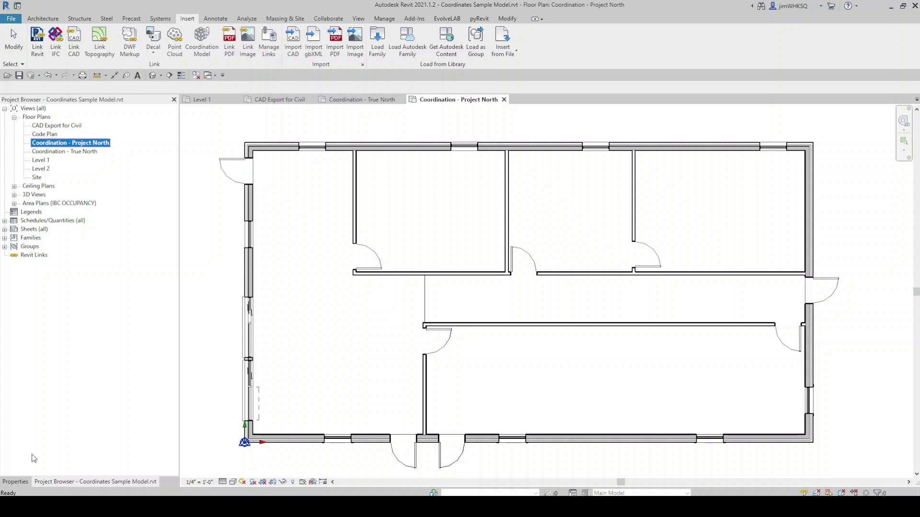
{"action": "left_click", "coordinate": [21, 483]}
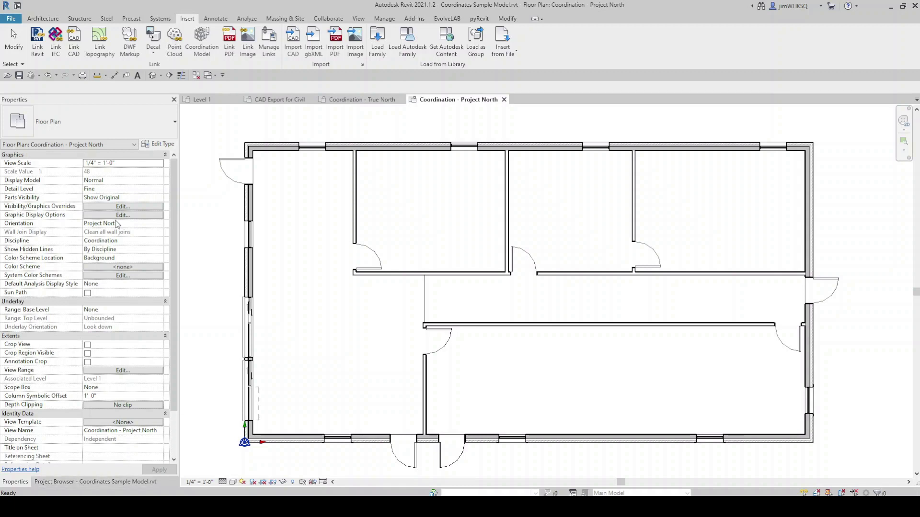
- Check the current plan's Orientation choices and leave it on Project North
{"action": "left_click", "coordinate": [159, 224]}
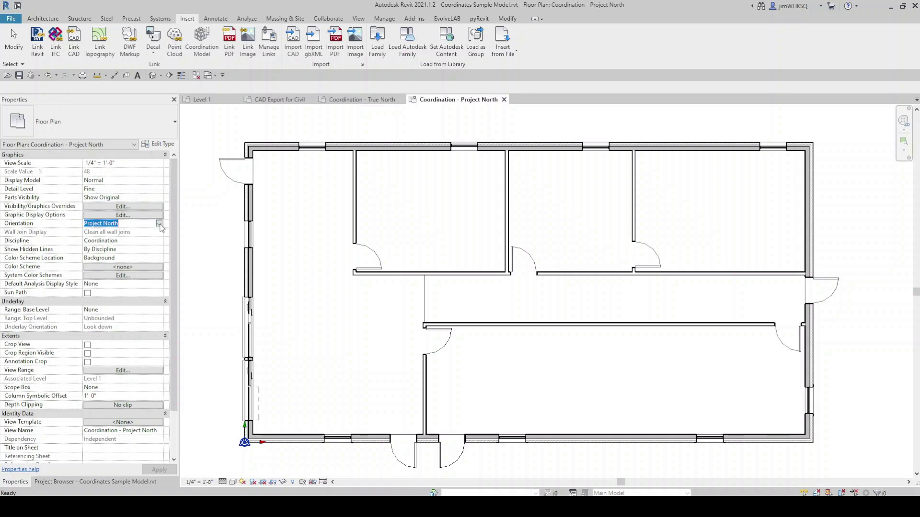
{"action": "left_click", "coordinate": [159, 224]}
{"action": "left_click", "coordinate": [160, 225]}
- Set Coordination - True North's Orientation to True North, then return to Coordination - Project North
{"action": "left_click", "coordinate": [55, 481]}
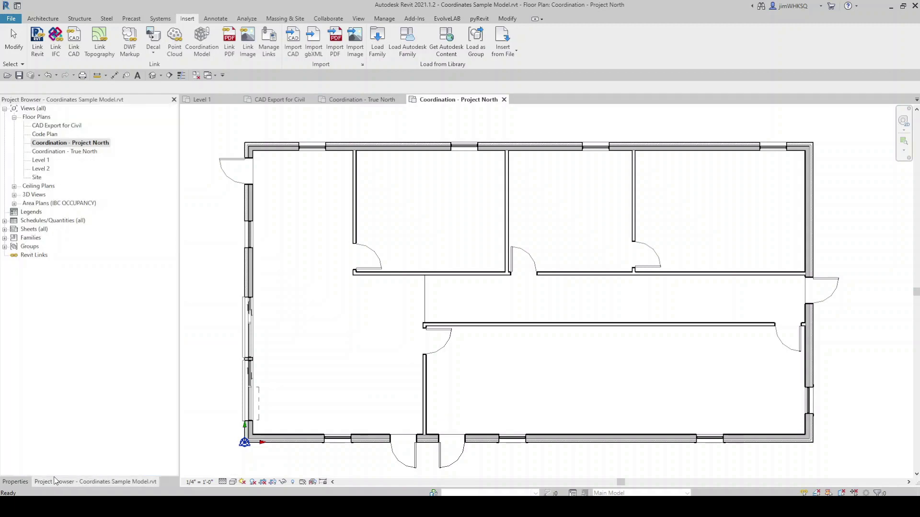
{"action": "double_click", "coordinate": [79, 152]}
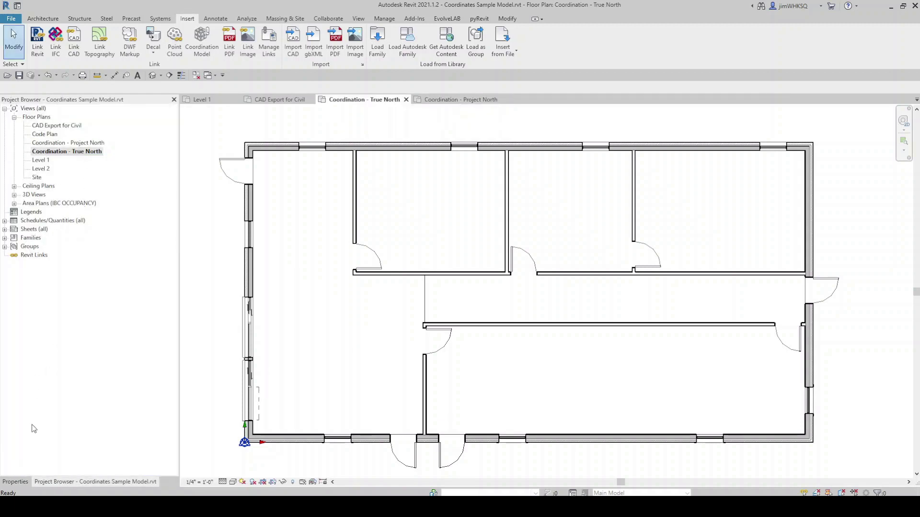
{"action": "left_click", "coordinate": [20, 482]}
{"action": "left_click", "coordinate": [139, 223]}
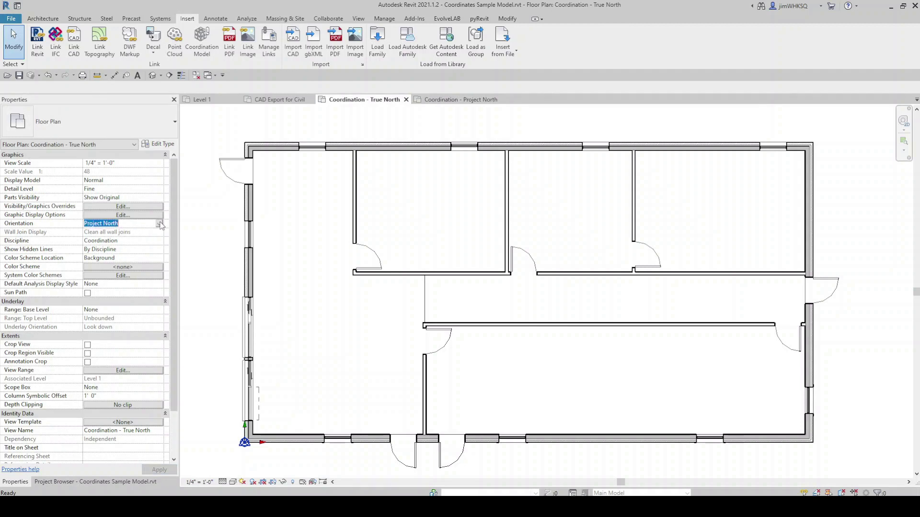
{"action": "left_click", "coordinate": [139, 224]}
{"action": "left_click", "coordinate": [110, 240]}
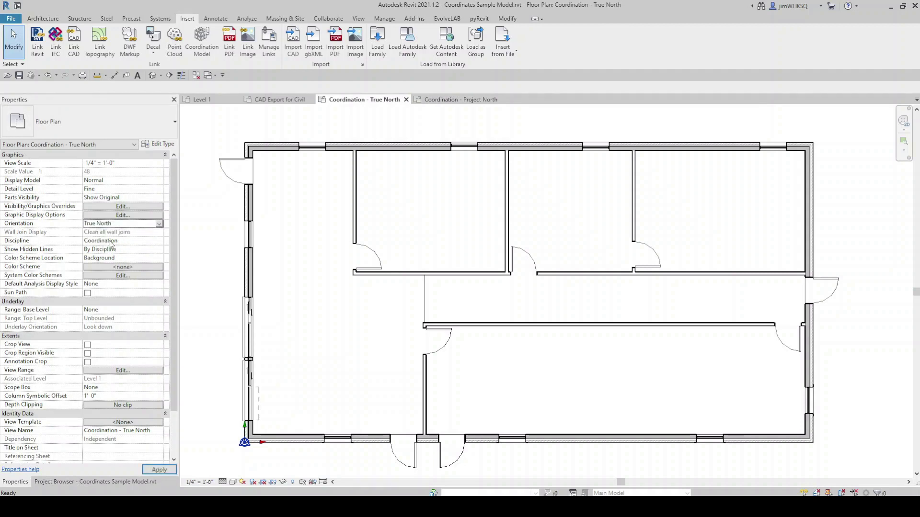
{"action": "left_click", "coordinate": [472, 100]}
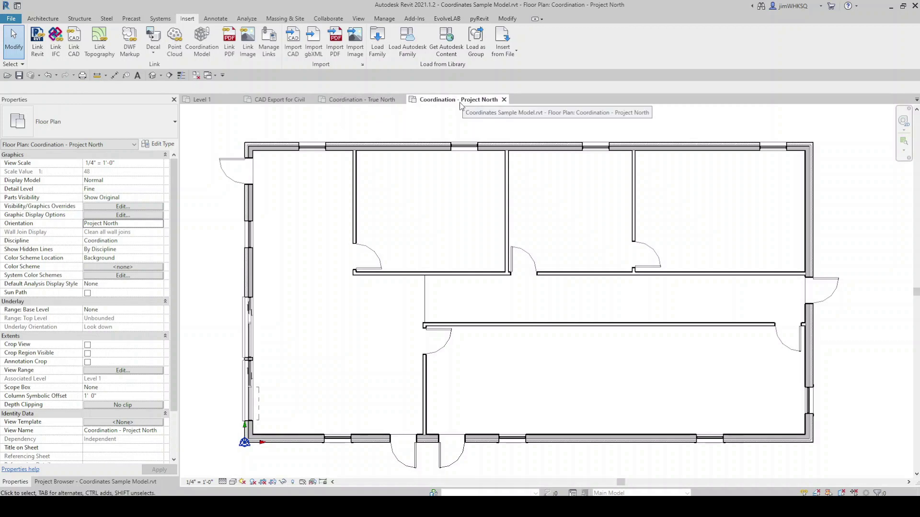
- Link Civil Base File.dwg in Black and White, feet units, positioned Manual - Center
{"action": "left_click", "coordinate": [75, 47]}
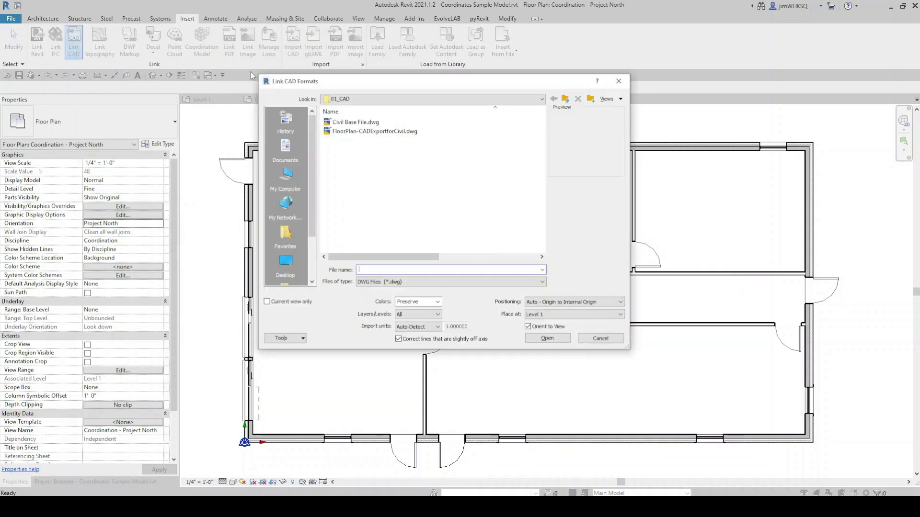
{"action": "left_click", "coordinate": [364, 122]}
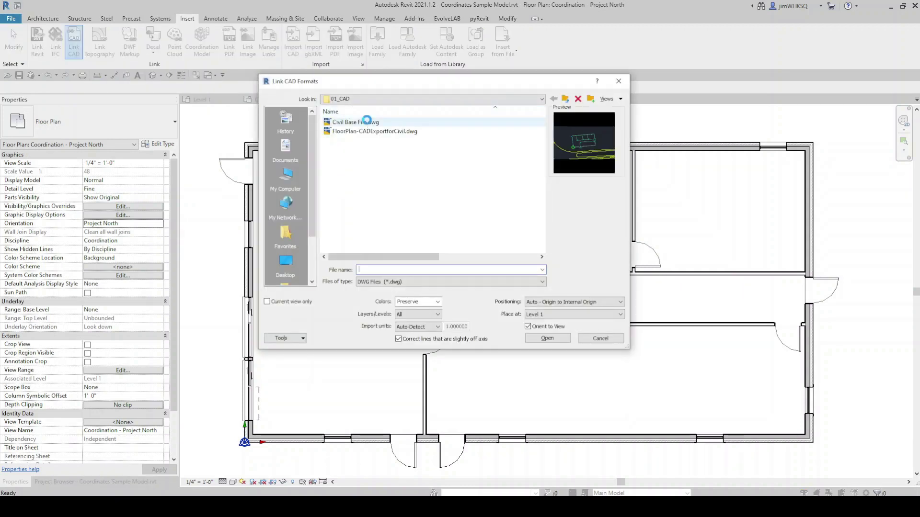
{"action": "left_click", "coordinate": [438, 302]}
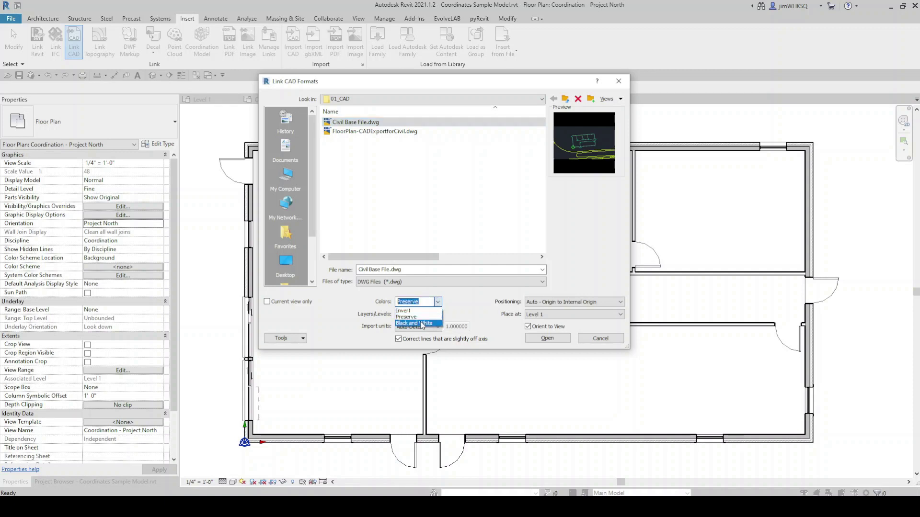
{"action": "left_click", "coordinate": [422, 324]}
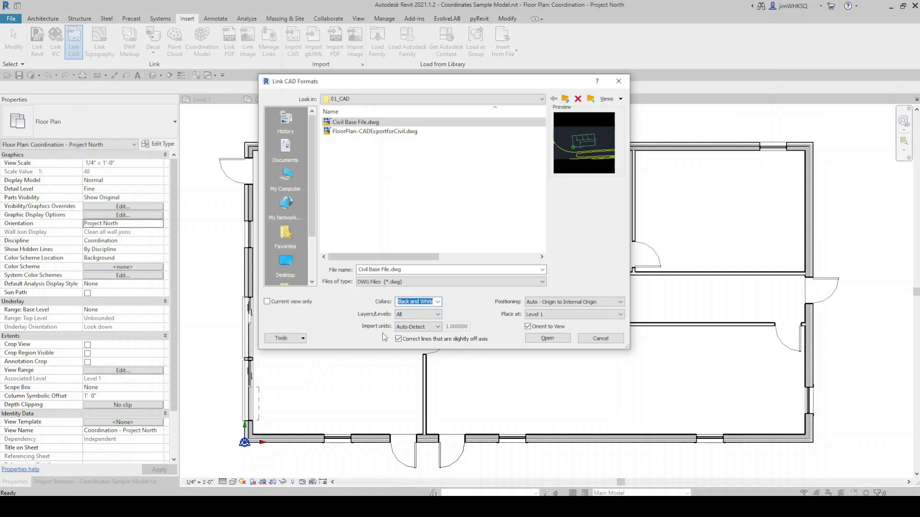
{"action": "left_click", "coordinate": [438, 327]}
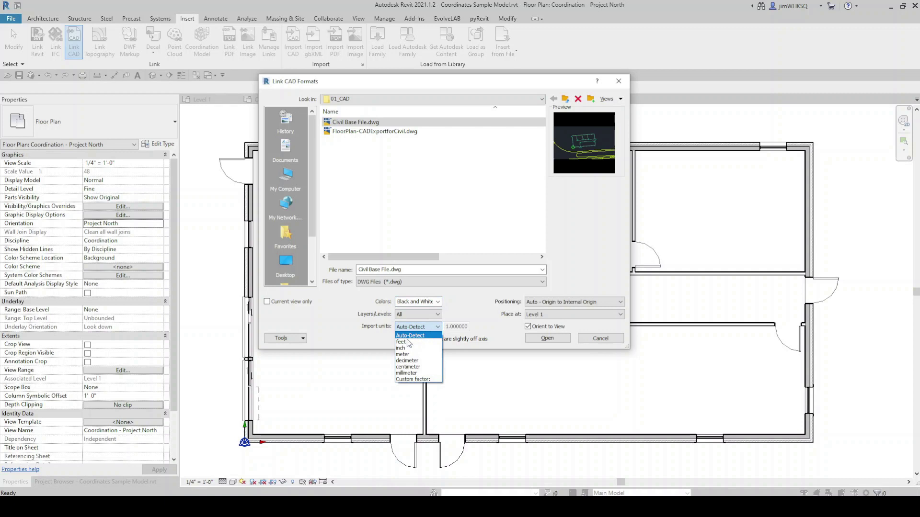
{"action": "left_click", "coordinate": [408, 342]}
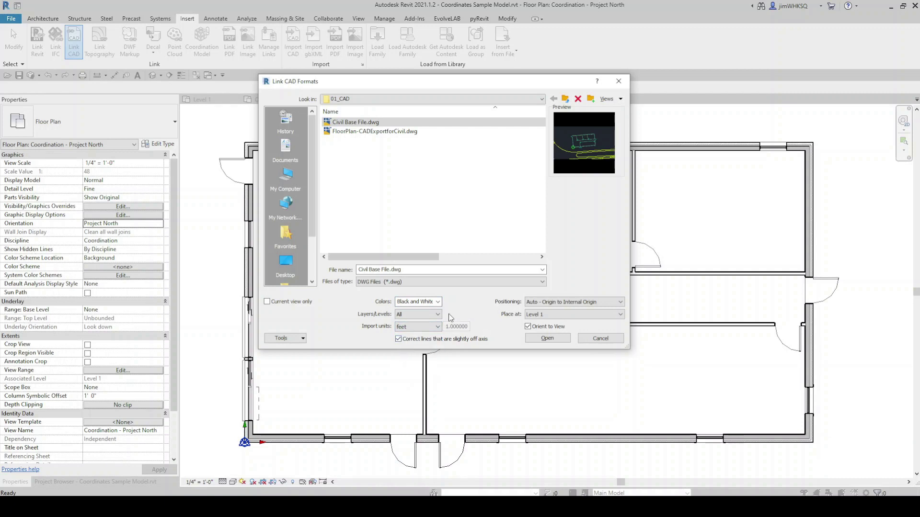
{"action": "left_click", "coordinate": [429, 330]}
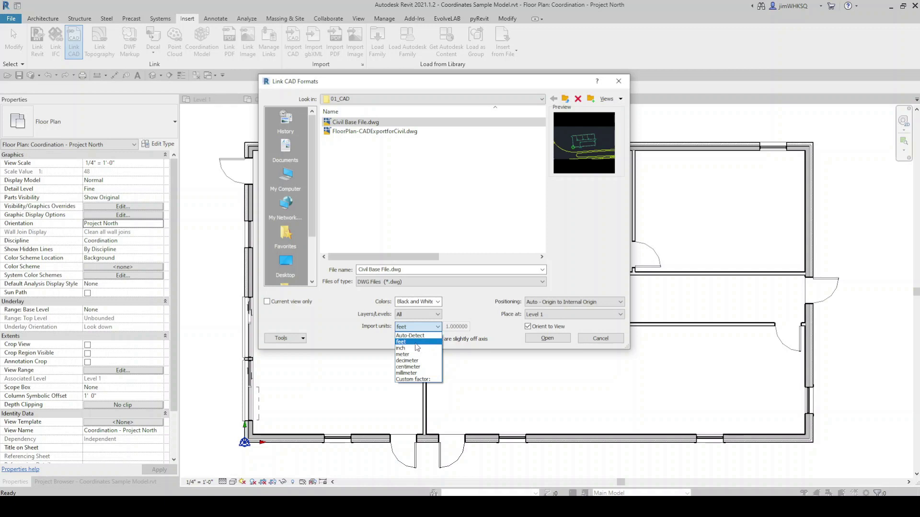
{"action": "left_click", "coordinate": [415, 343]}
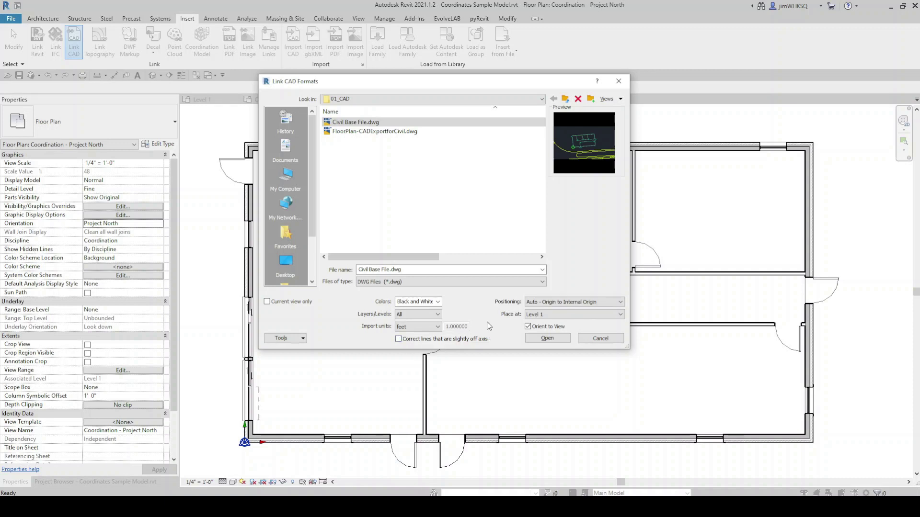
{"action": "left_click", "coordinate": [612, 302]}
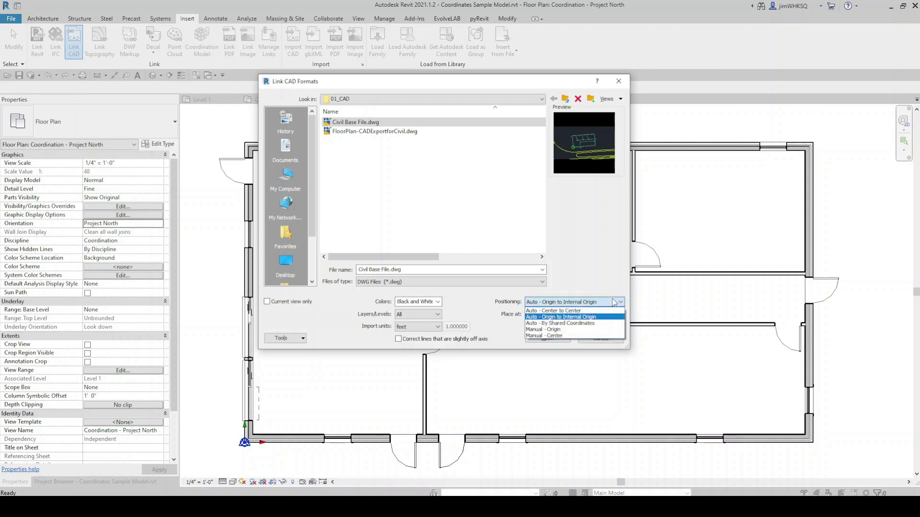
{"action": "left_click", "coordinate": [557, 337]}
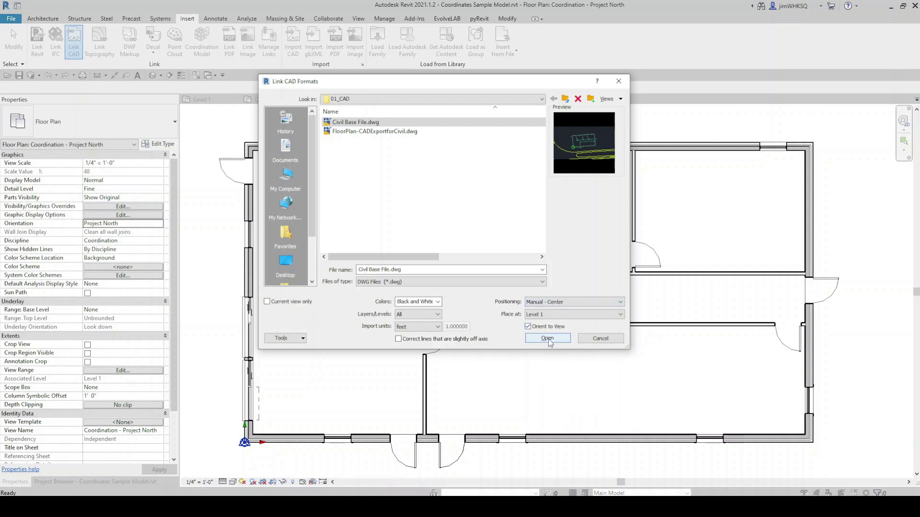
{"action": "left_click", "coordinate": [553, 341]}
{"action": "scroll", "coordinate": [458, 353], "scroll_direction": "down", "scroll_amount": 5}
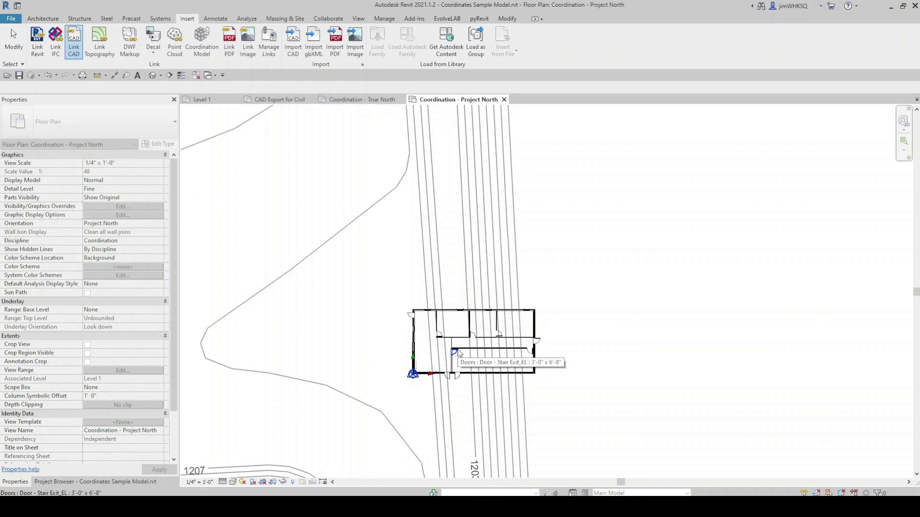
{"action": "scroll", "coordinate": [457, 353], "scroll_direction": "down", "scroll_amount": 7}
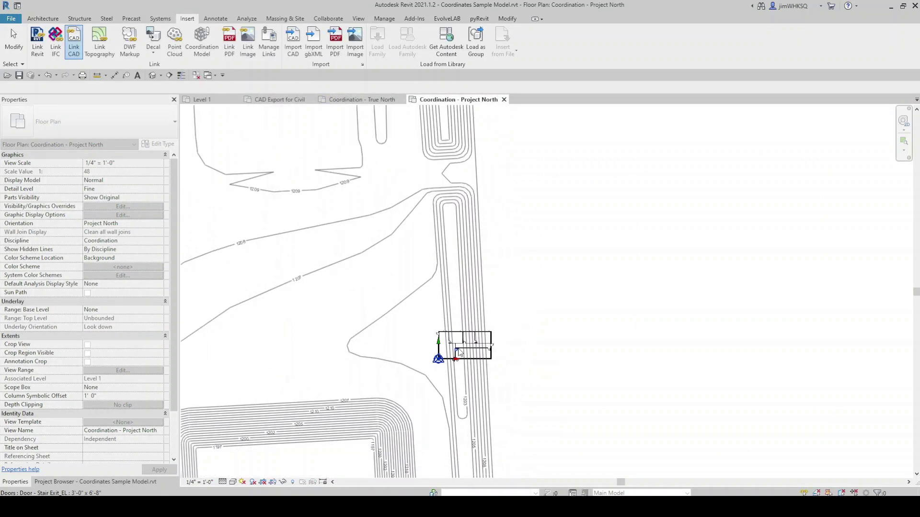
- Place the linked civil drawing in the Project North plan
{"action": "scroll", "coordinate": [461, 353], "scroll_direction": "down", "scroll_amount": 6}
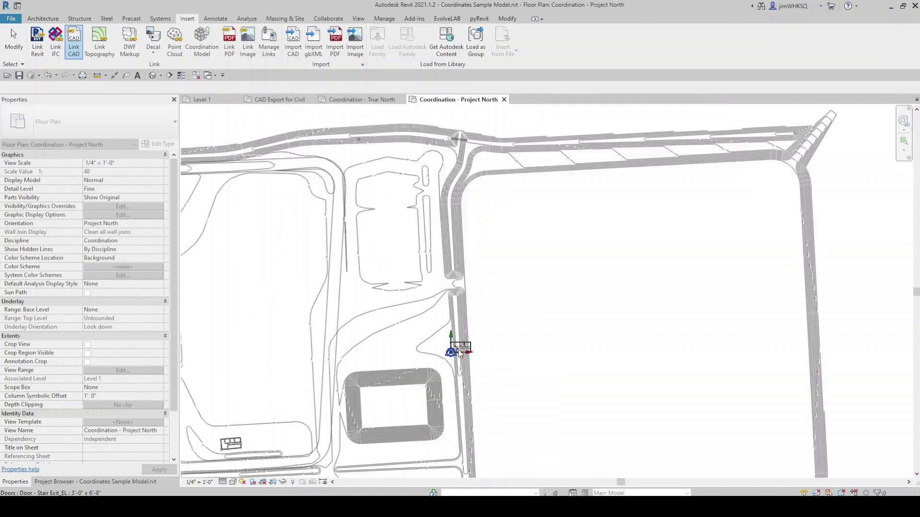
{"action": "scroll", "coordinate": [461, 354], "scroll_direction": "down", "scroll_amount": 2}
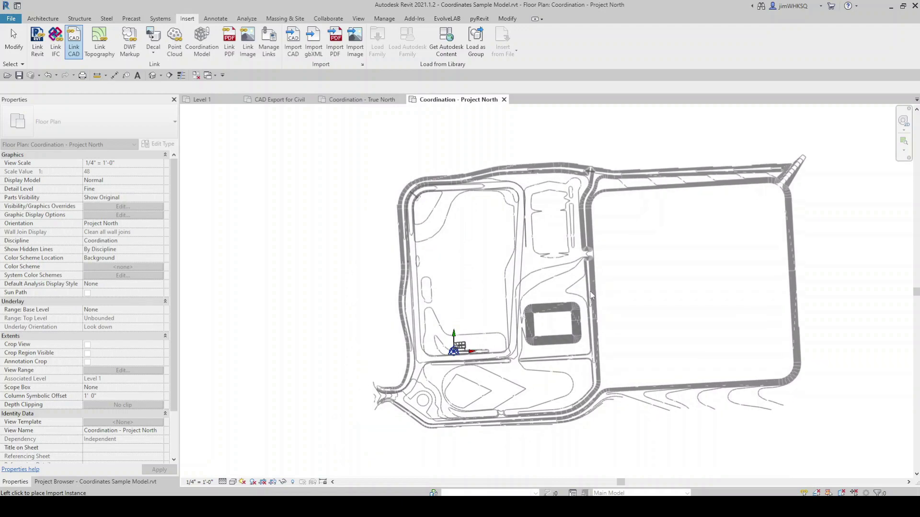
{"action": "left_click", "coordinate": [581, 297]}
{"action": "scroll", "coordinate": [484, 328], "scroll_direction": "up", "scroll_amount": 1}
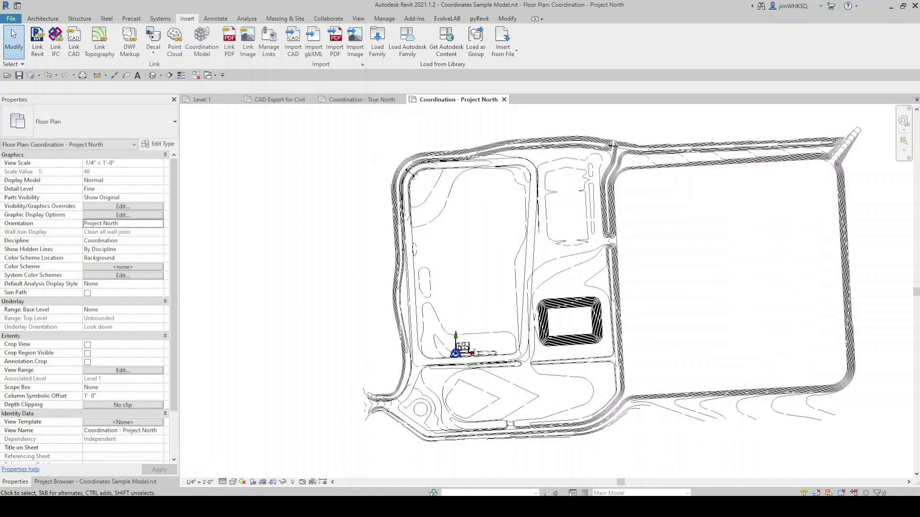
{"action": "scroll", "coordinate": [465, 350], "scroll_direction": "up", "scroll_amount": 4}
{"action": "scroll", "coordinate": [457, 421], "scroll_direction": "up", "scroll_amount": 4}
- Move the civil drawing (MV) from its circle centre to the building's bottom-left corner
{"action": "left_click", "coordinate": [664, 217]}
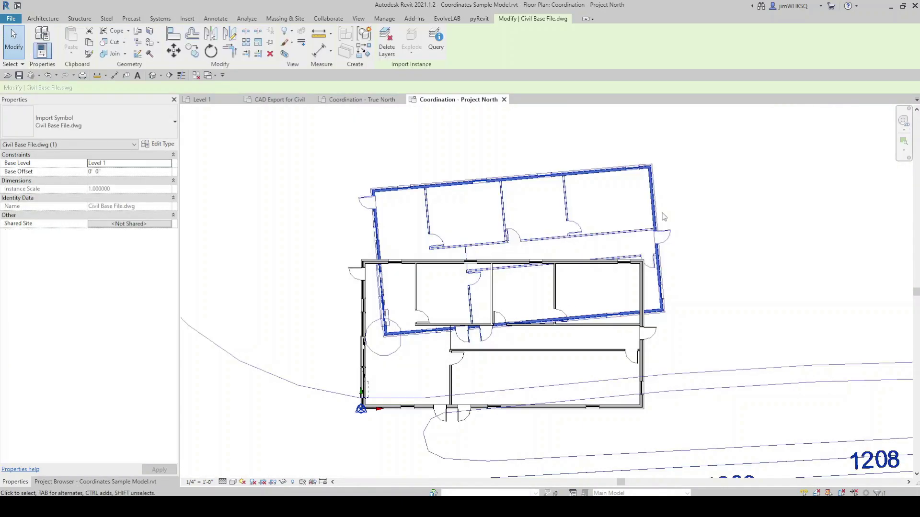
{"action": "scroll", "coordinate": [360, 364], "scroll_direction": "up", "scroll_amount": 5}
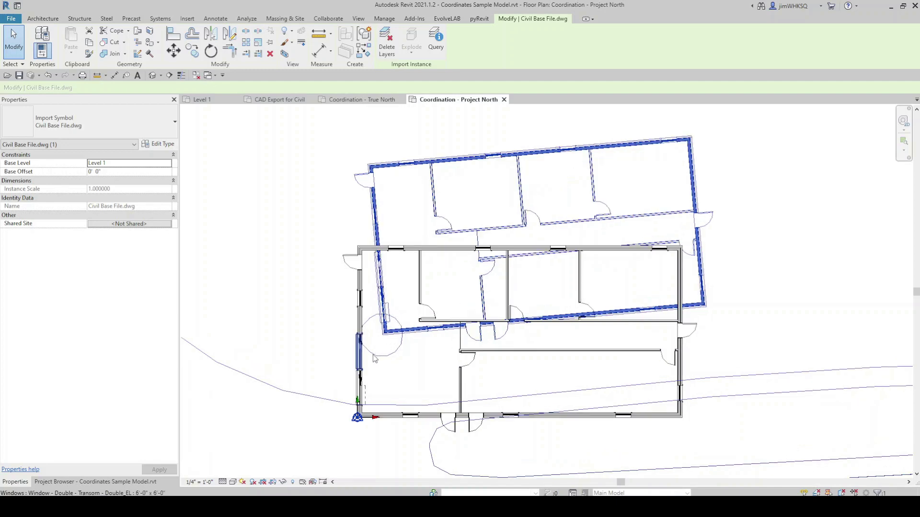
{"action": "scroll", "coordinate": [338, 322], "scroll_direction": "up", "scroll_amount": 2}
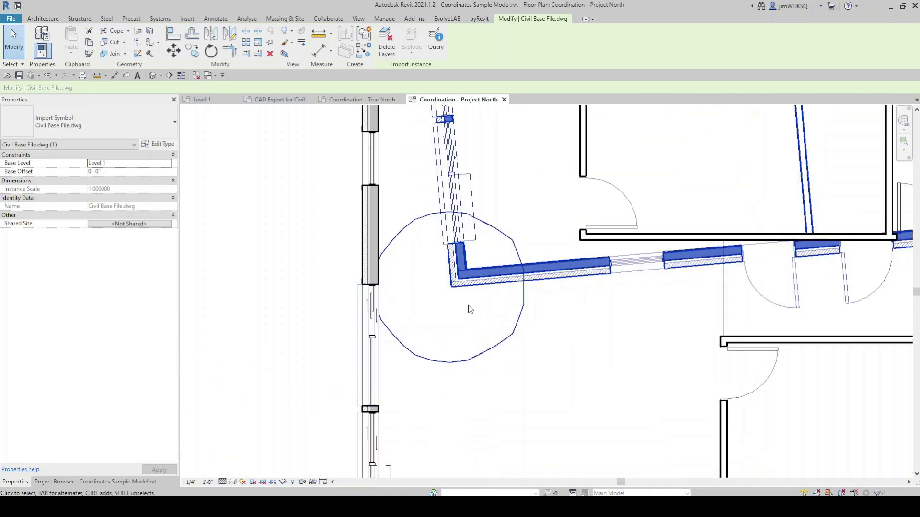
{"action": "key", "text": "m"}
{"action": "key", "text": "v"}
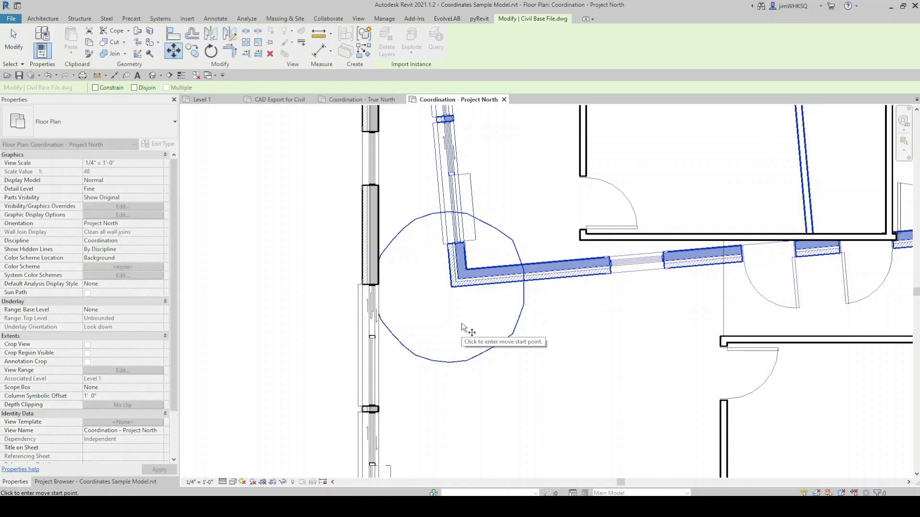
{"action": "left_click", "coordinate": [461, 323]}
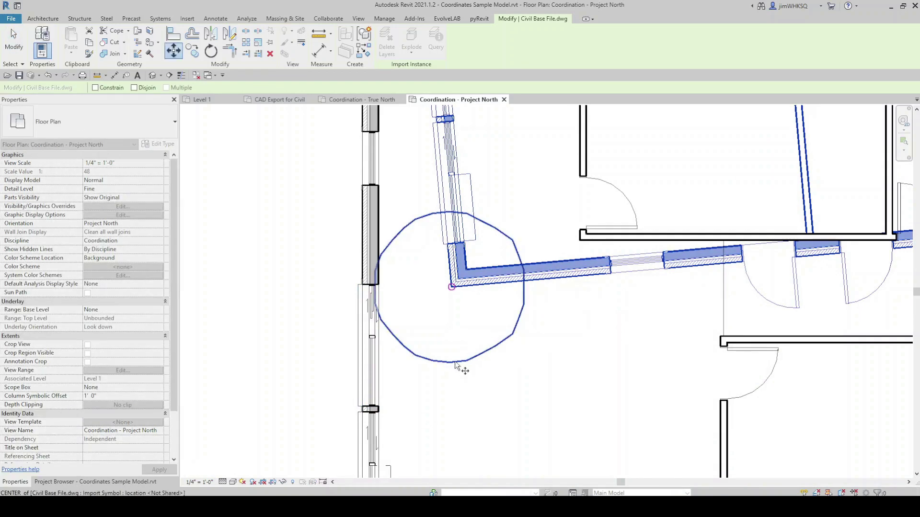
{"action": "scroll", "coordinate": [455, 365], "scroll_direction": "down", "scroll_amount": 2}
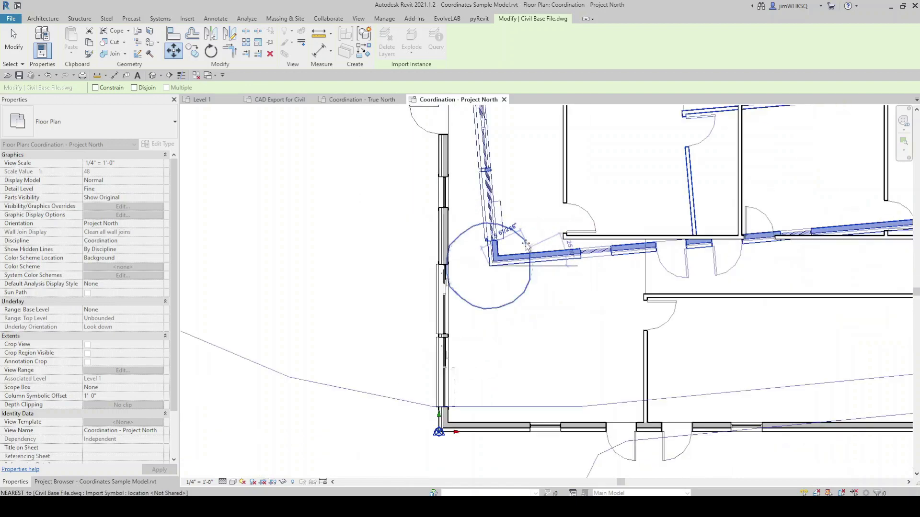
{"action": "scroll", "coordinate": [460, 397], "scroll_direction": "up", "scroll_amount": 2}
{"action": "scroll", "coordinate": [460, 397], "scroll_direction": "up", "scroll_amount": 3}
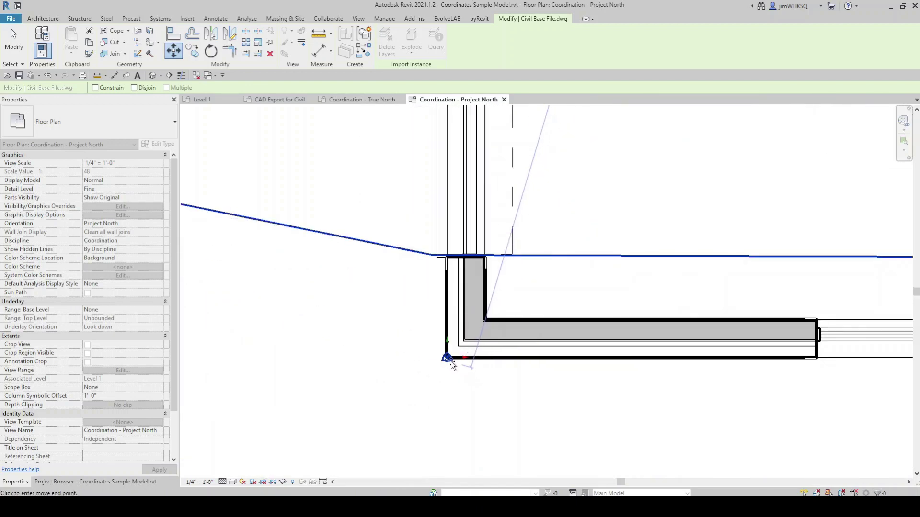
{"action": "left_click", "coordinate": [446, 363]}
{"action": "middle_click_drag", "start_coordinate": [447, 362], "coordinate": [325, 346]}
- Draw a reference model line (LI) from the wall corner along the DWG's wall
{"action": "scroll", "coordinate": [257, 367], "scroll_direction": "down", "scroll_amount": 5}
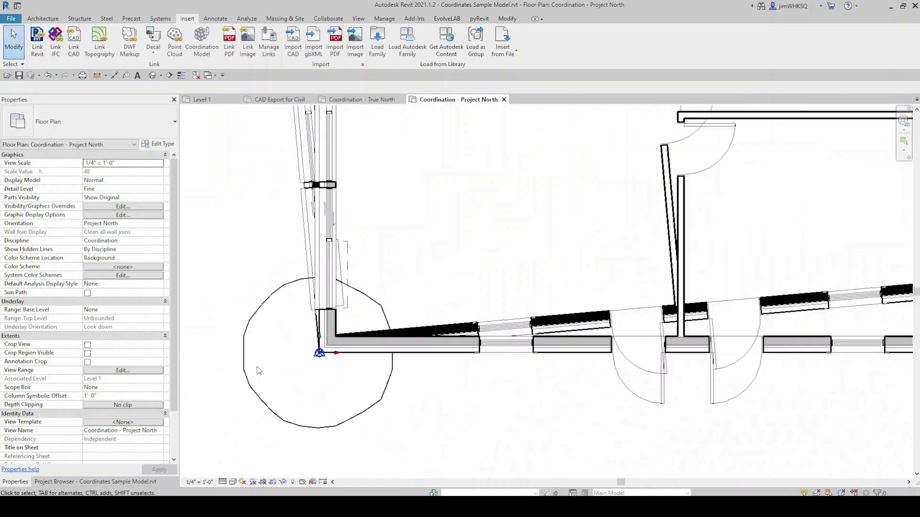
{"action": "scroll", "coordinate": [367, 268], "scroll_direction": "up", "scroll_amount": 2}
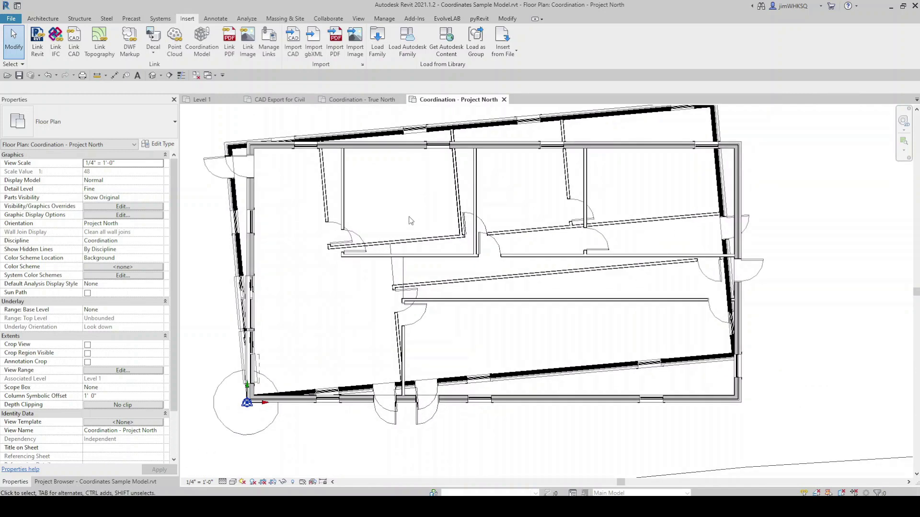
{"action": "left_click", "coordinate": [481, 126]}
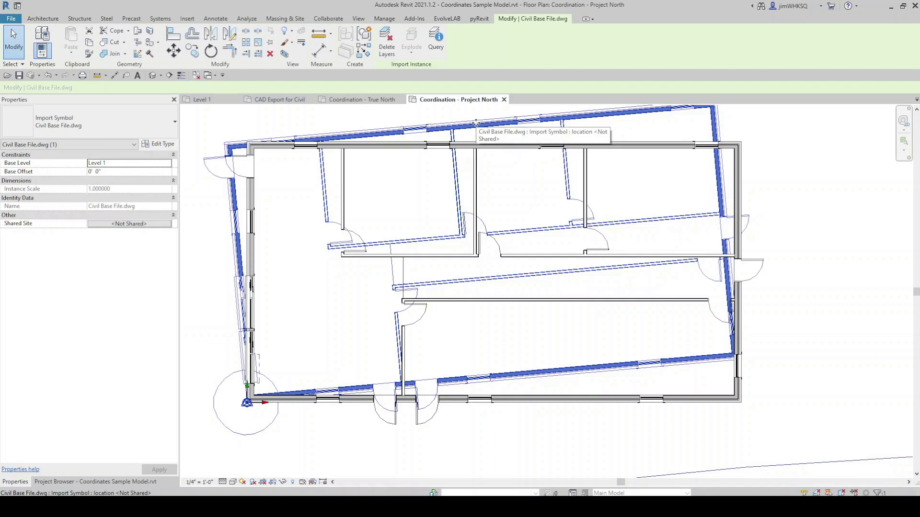
{"action": "scroll", "coordinate": [231, 405], "scroll_direction": "up", "scroll_amount": 5}
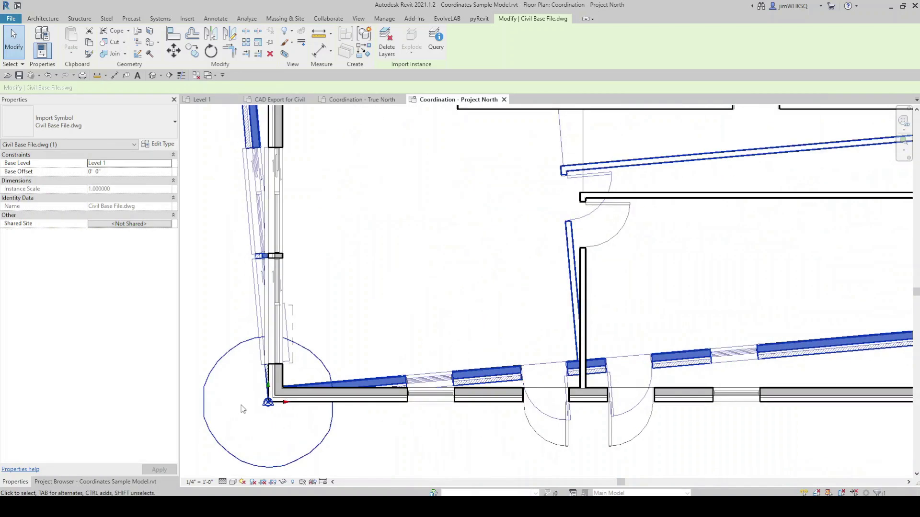
{"action": "scroll", "coordinate": [286, 407], "scroll_direction": "up", "scroll_amount": 2}
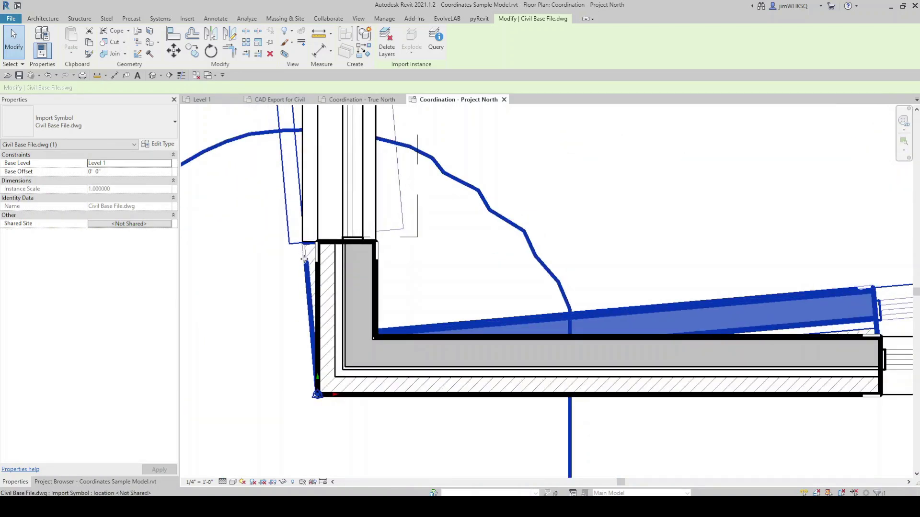
{"action": "left_click", "coordinate": [276, 380]}
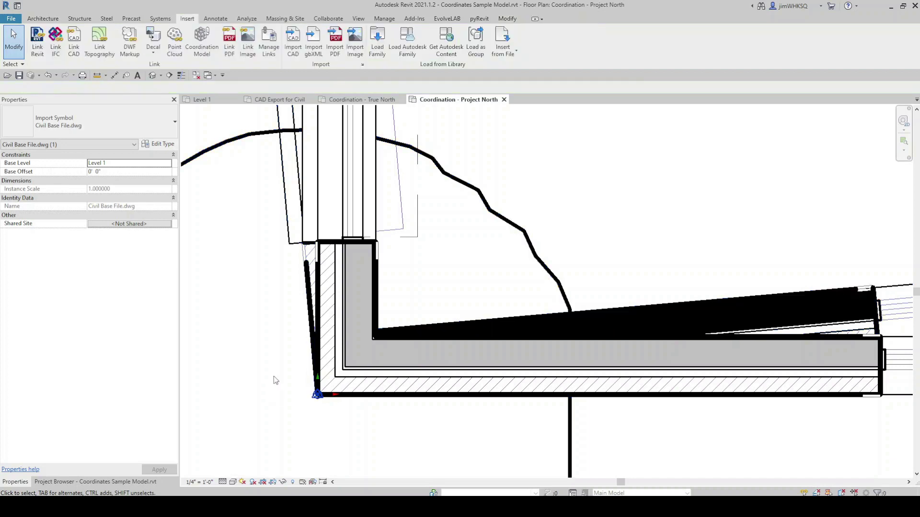
{"action": "key", "text": "l"}
{"action": "key", "text": "i"}
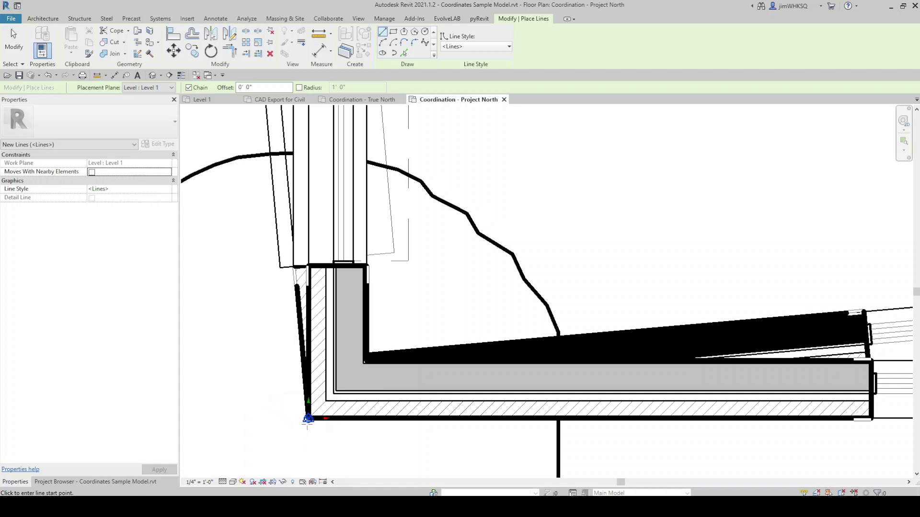
{"action": "left_click", "coordinate": [308, 418]}
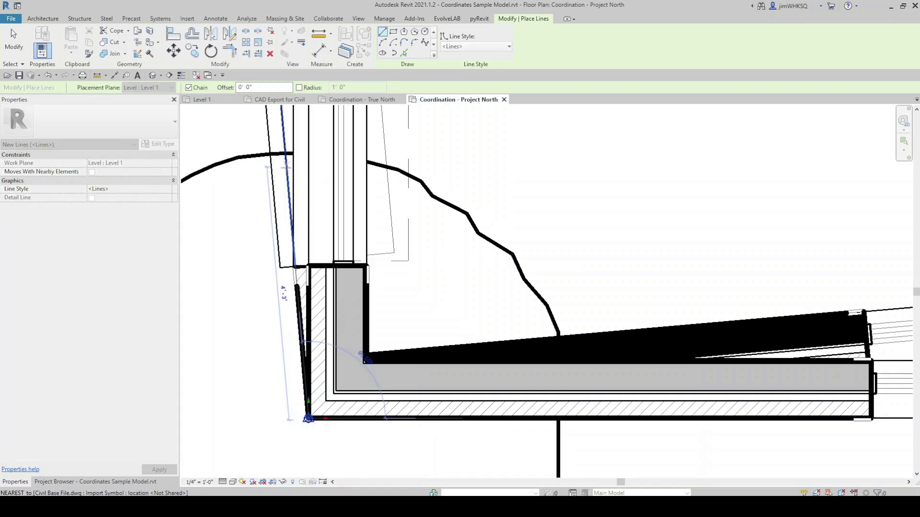
{"action": "key", "text": "Escape"}
{"action": "key", "text": "Escape"}
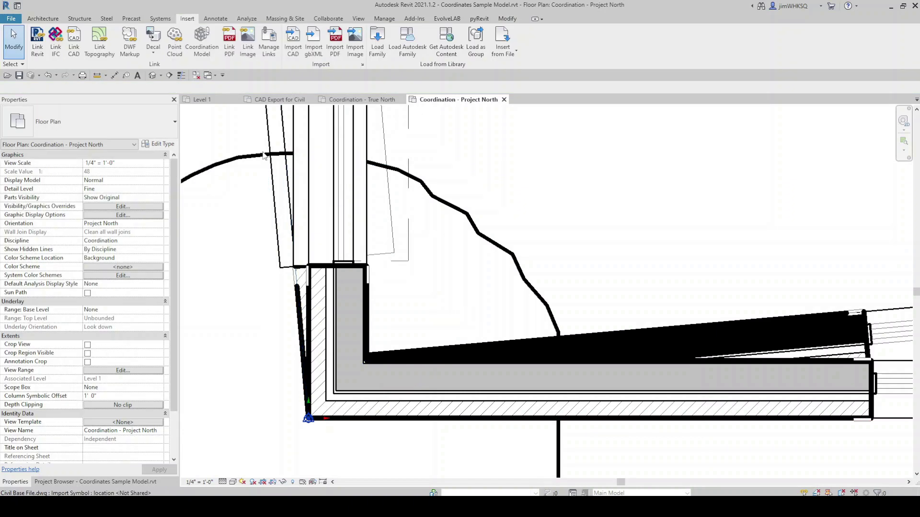
- Rotate the civil drawing (RO) about the wall corner so its walls align with the model's
{"action": "left_click", "coordinate": [268, 135]}
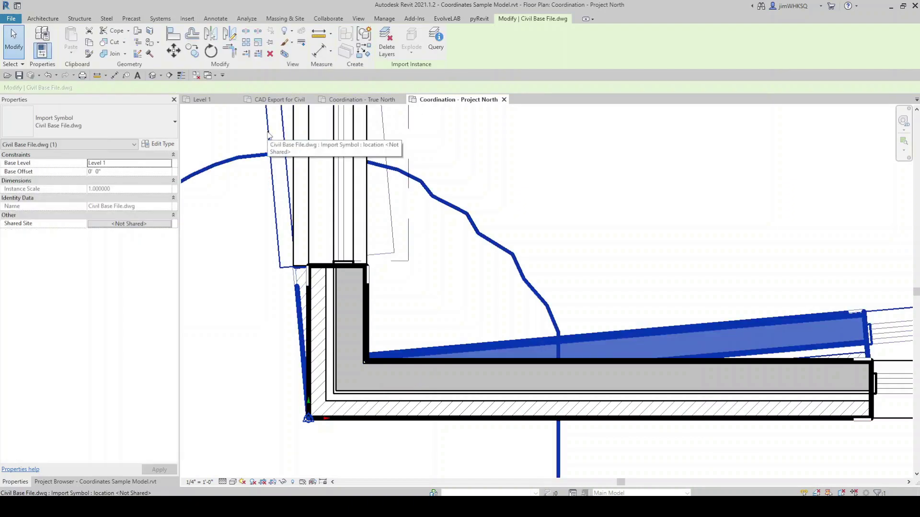
{"action": "key", "text": "r"}
{"action": "key", "text": "o"}
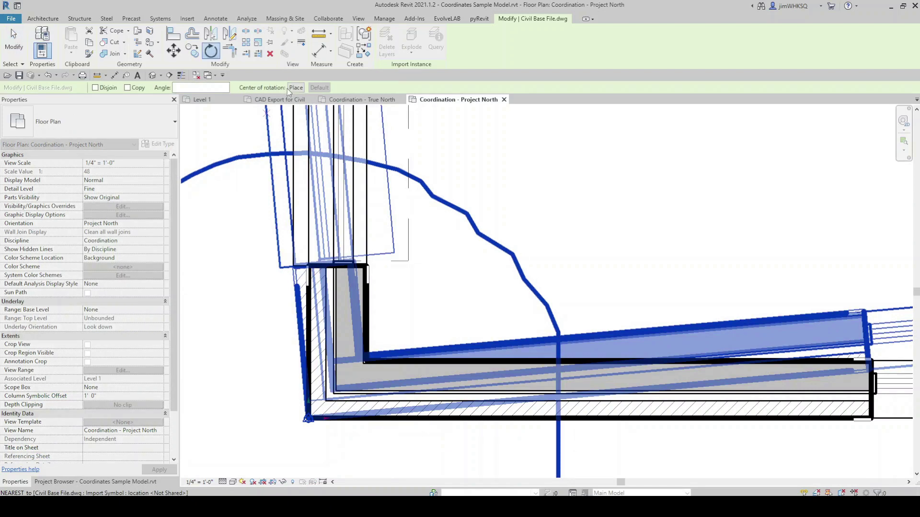
{"action": "left_click", "coordinate": [296, 88]}
{"action": "left_click", "coordinate": [308, 419]}
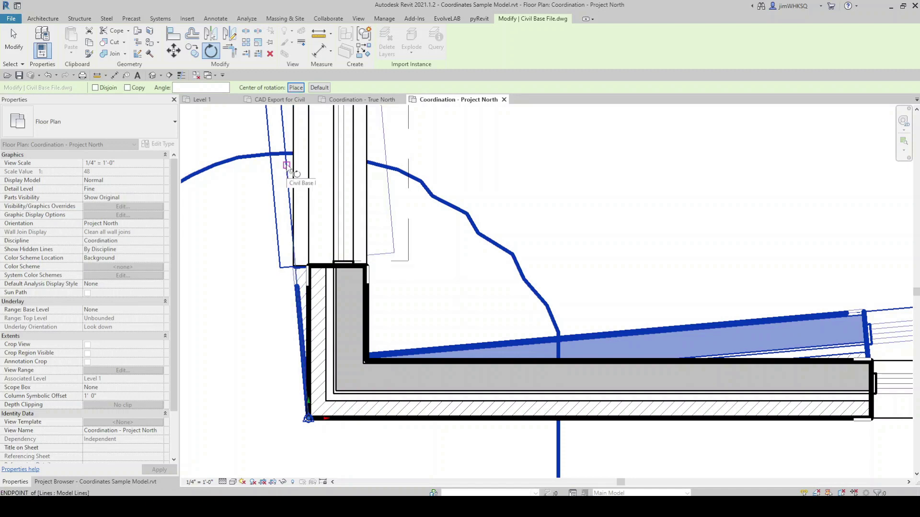
{"action": "left_click", "coordinate": [287, 165]}
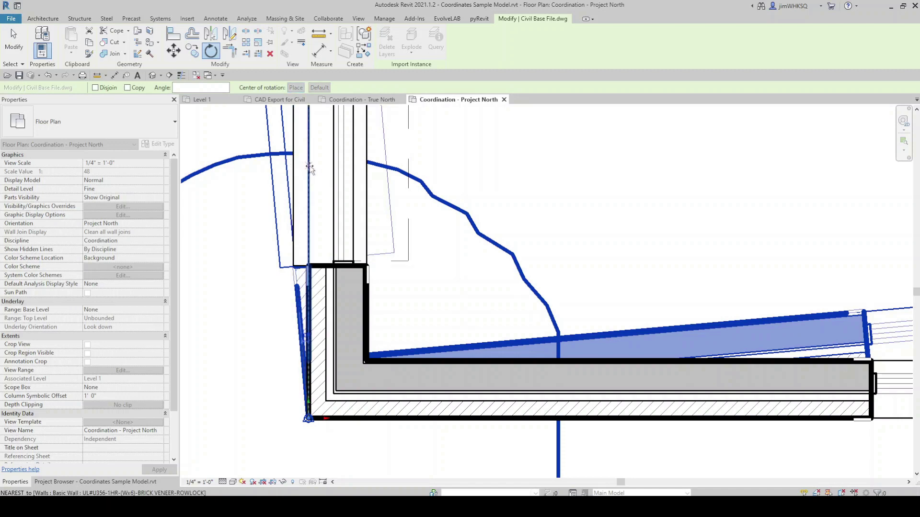
{"action": "left_click", "coordinate": [310, 168]}
{"action": "key", "text": "Escape"}
{"action": "scroll", "coordinate": [452, 250], "scroll_direction": "down", "scroll_amount": 1}
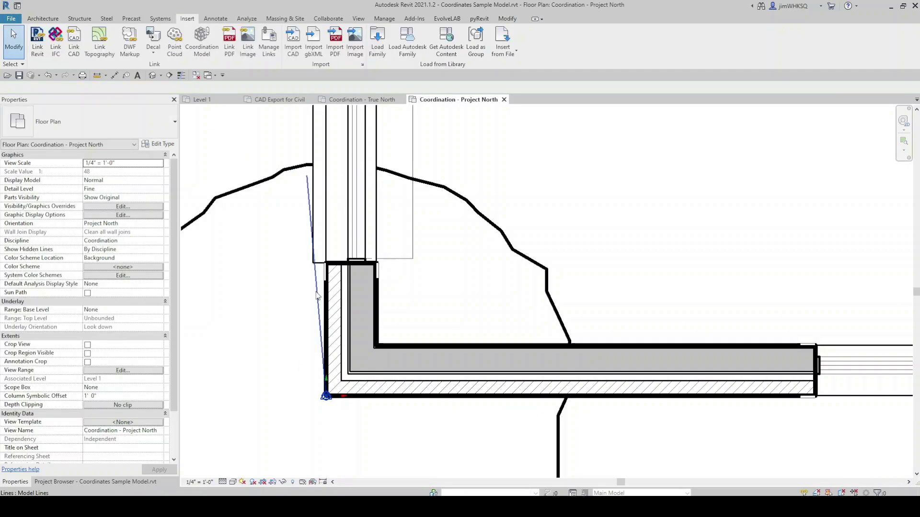
{"action": "left_click", "coordinate": [308, 183]}
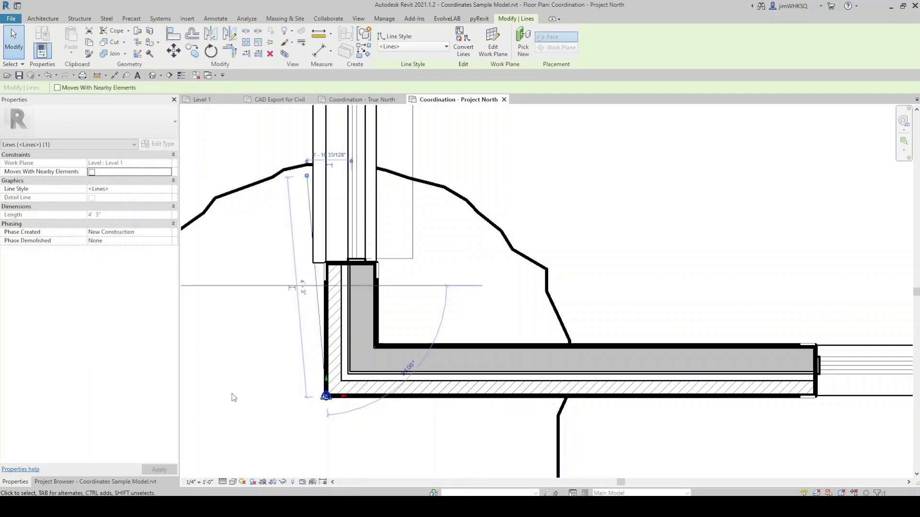
- Select the angled reference line at the building corner in the Project North plan
{"action": "scroll", "coordinate": [239, 399], "scroll_direction": "down", "scroll_amount": 3}
{"action": "scroll", "coordinate": [239, 399], "scroll_direction": "down", "scroll_amount": 5}
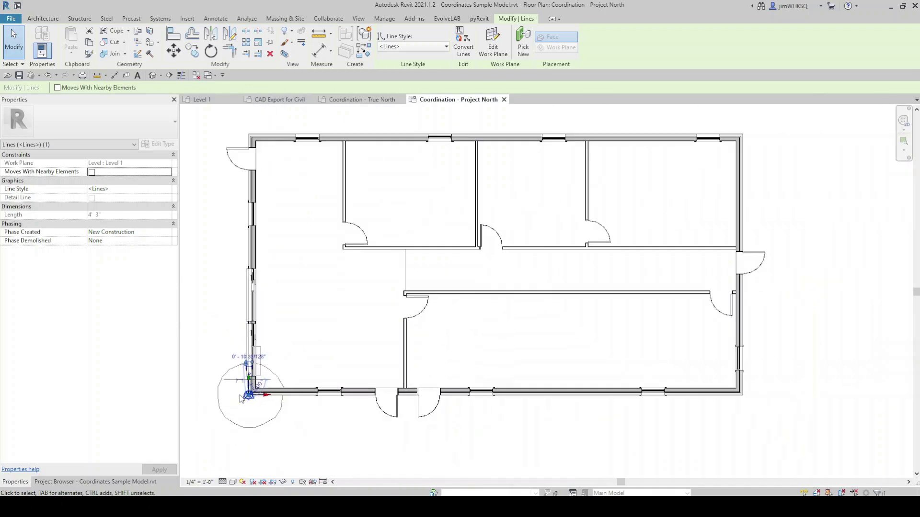
{"action": "left_click", "coordinate": [306, 318]}
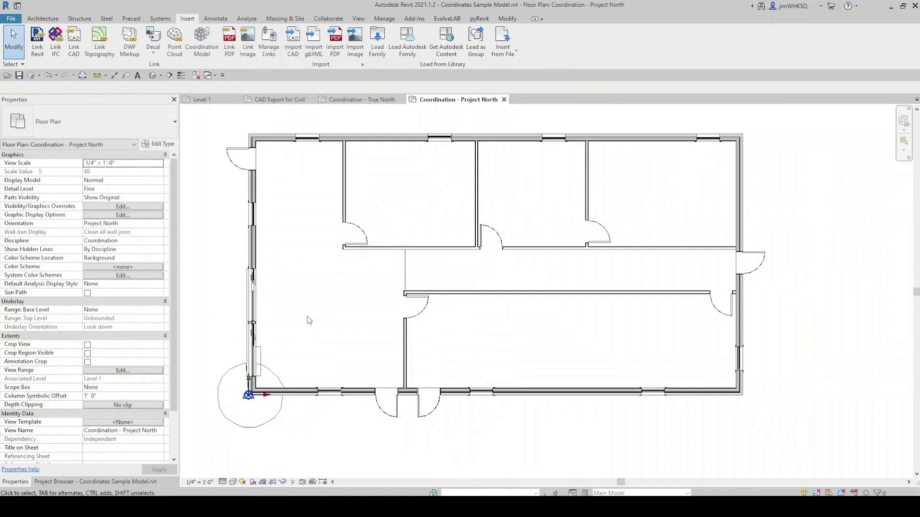
{"action": "middle_click_drag", "start_coordinate": [309, 320], "coordinate": [309, 316]}
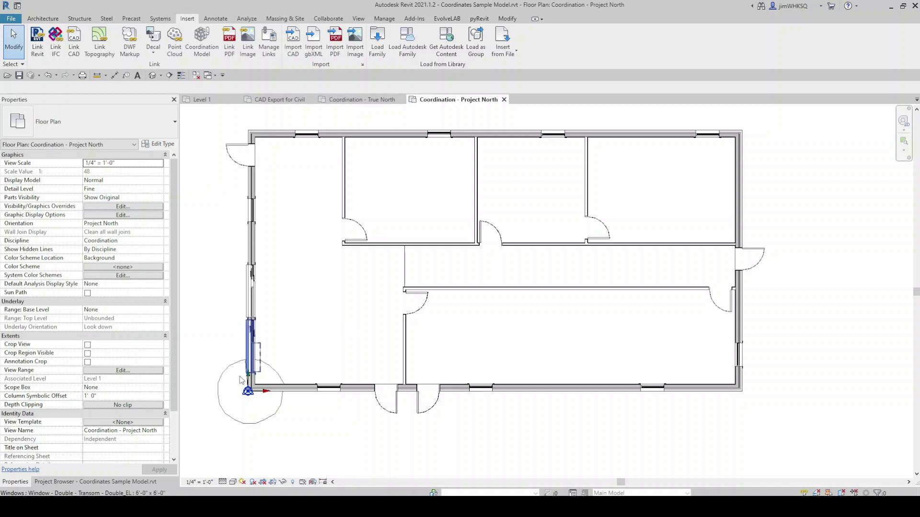
{"action": "scroll", "coordinate": [243, 384], "scroll_direction": "up", "scroll_amount": 5}
{"action": "scroll", "coordinate": [245, 389], "scroll_direction": "up", "scroll_amount": 3}
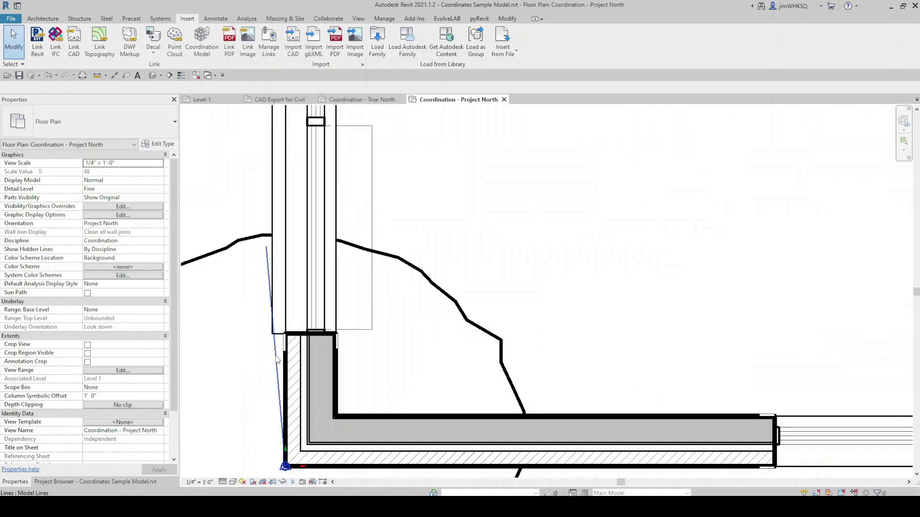
{"action": "left_click", "coordinate": [261, 361]}
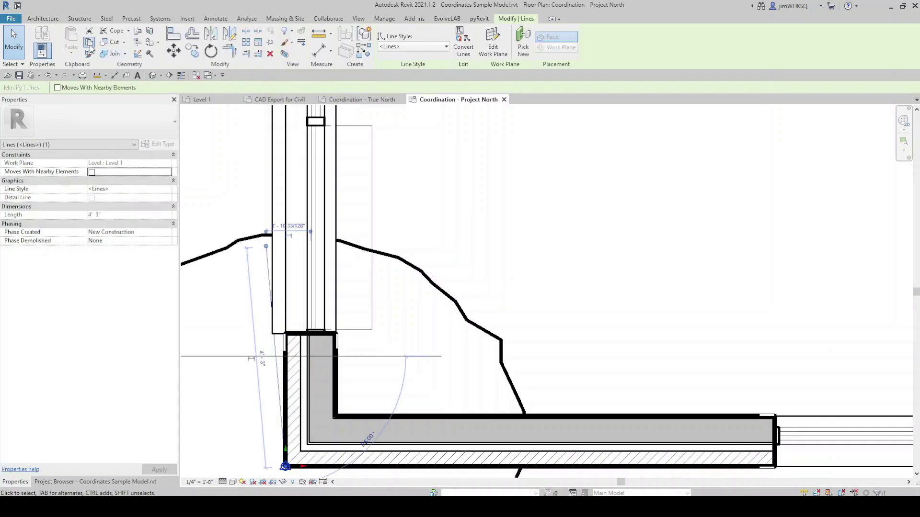
- Paste the line into Coordination - True North, Aligned to Current View
{"action": "left_click", "coordinate": [378, 100]}
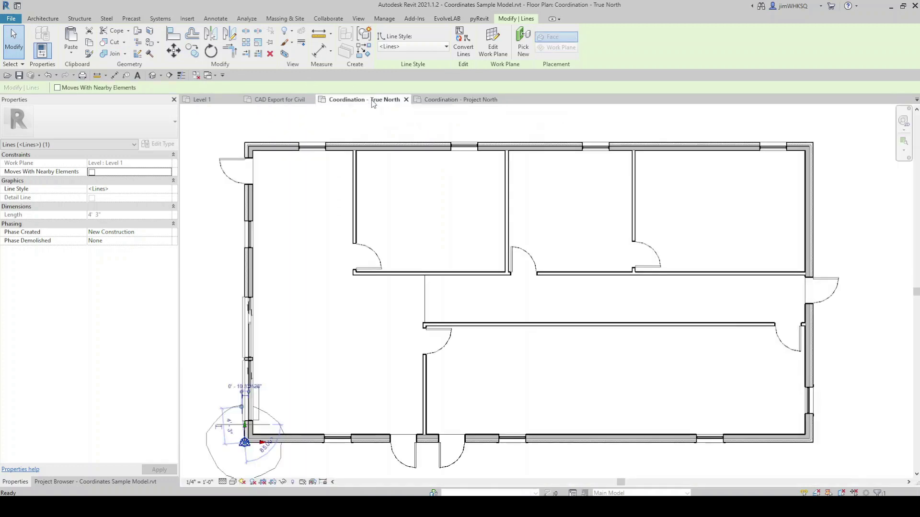
{"action": "scroll", "coordinate": [216, 451], "scroll_direction": "up", "scroll_amount": 4}
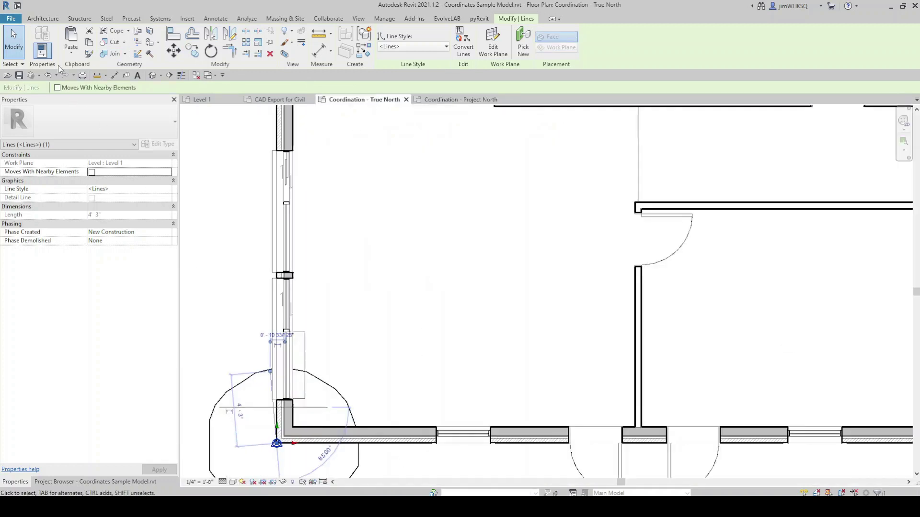
{"action": "left_click", "coordinate": [70, 48]}
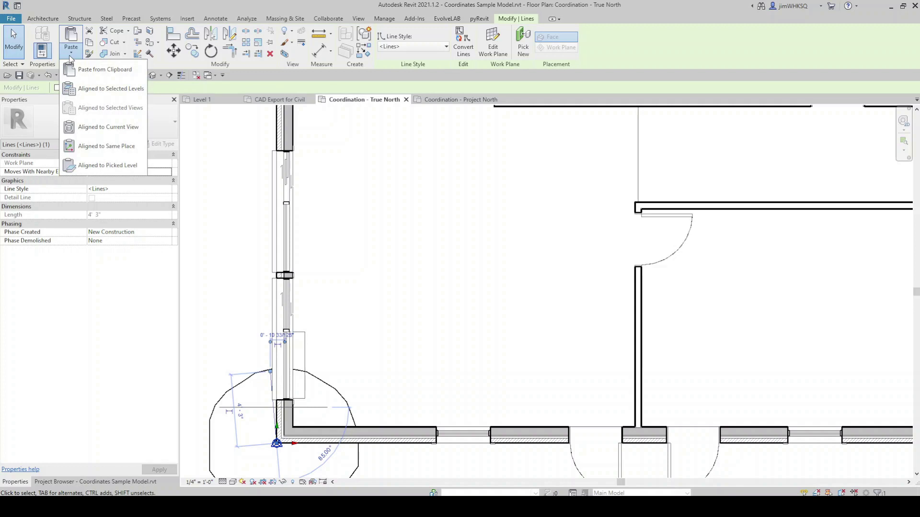
{"action": "left_click", "coordinate": [105, 127]}
{"action": "scroll", "coordinate": [263, 439], "scroll_direction": "up", "scroll_amount": 3}
{"action": "scroll", "coordinate": [263, 439], "scroll_direction": "up", "scroll_amount": 2}
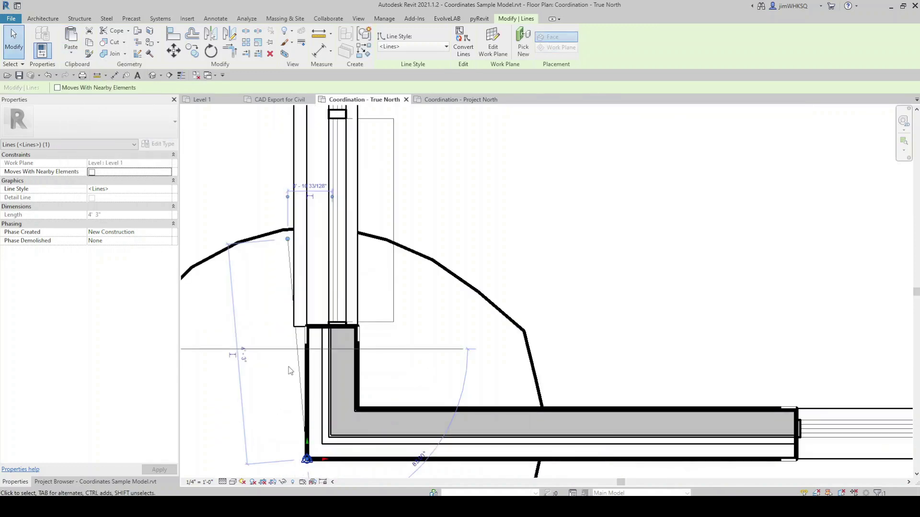
{"action": "left_click", "coordinate": [563, 220]}
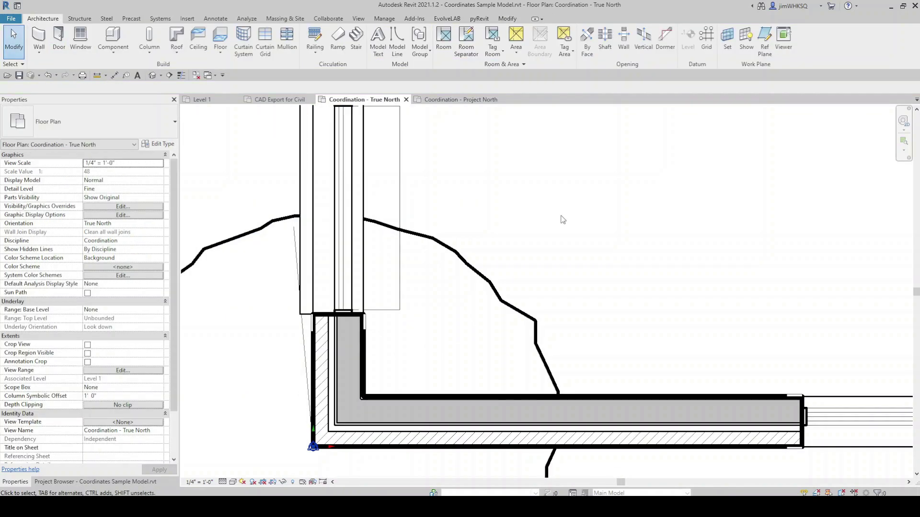
- Rotate True North from the vertical wall to the pasted angled reference line
{"action": "left_click", "coordinate": [383, 19]}
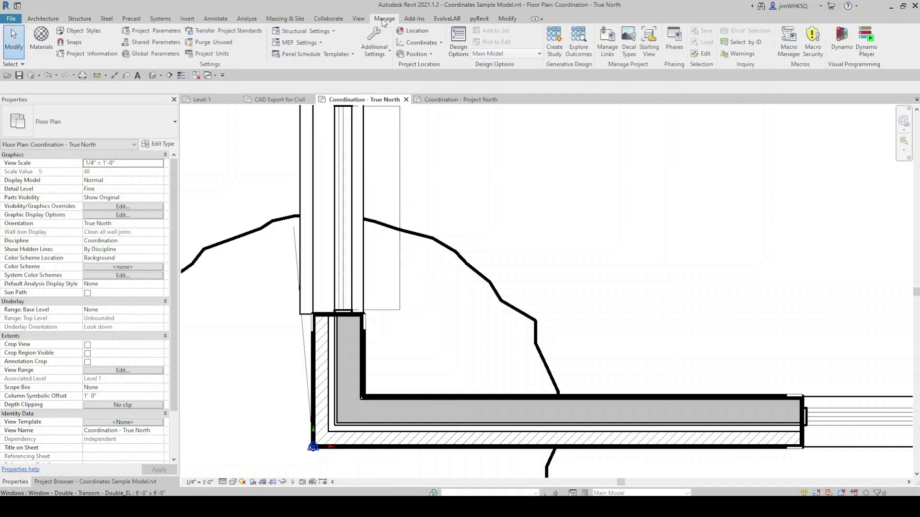
{"action": "left_click", "coordinate": [430, 55]}
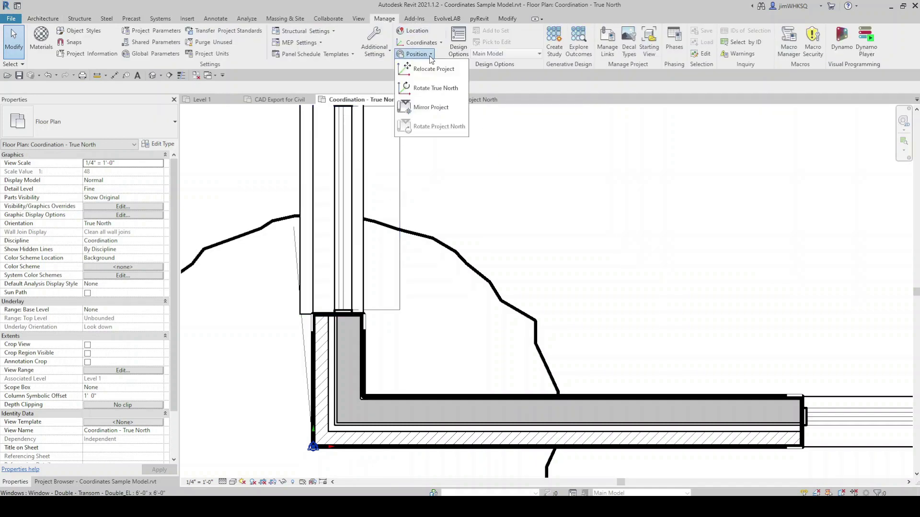
{"action": "left_click", "coordinate": [440, 92]}
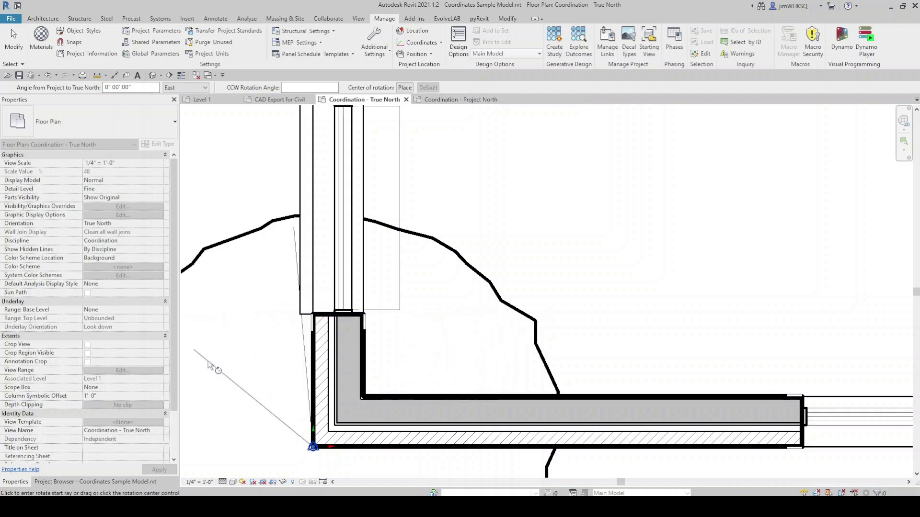
{"action": "left_click", "coordinate": [314, 272]}
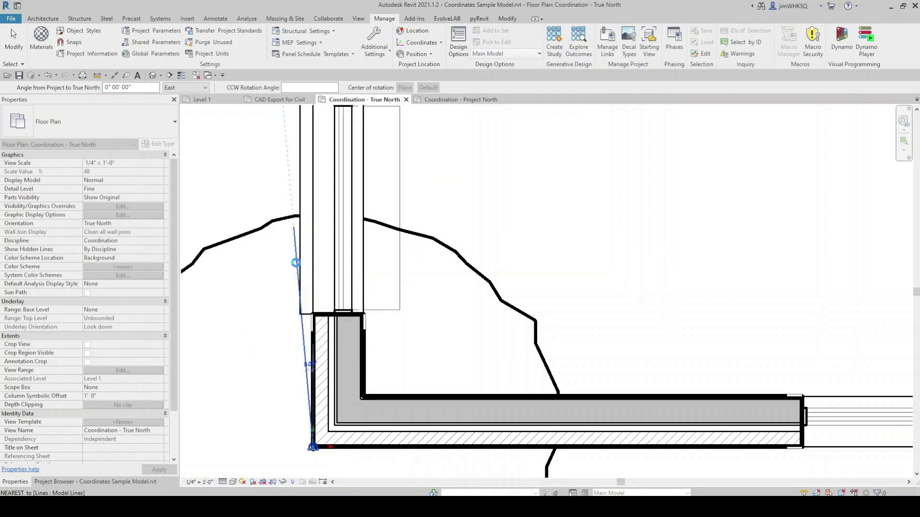
{"action": "left_click", "coordinate": [296, 267]}
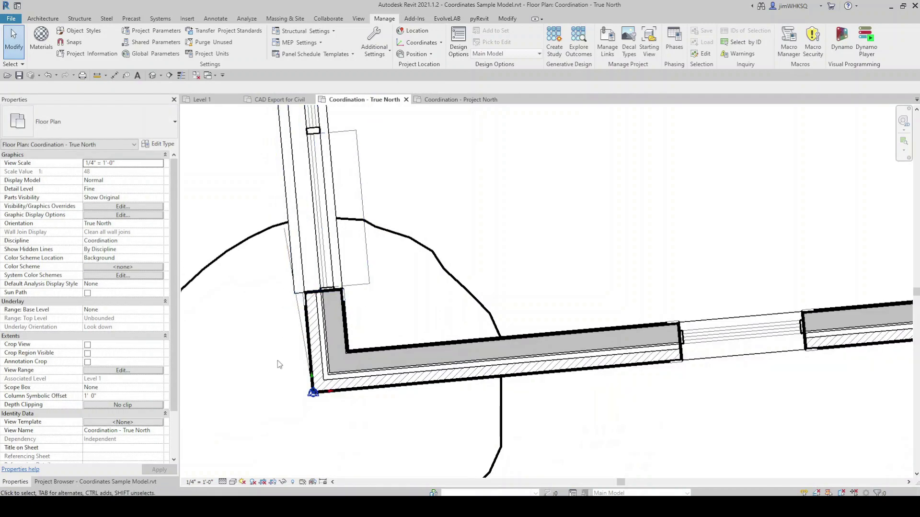
{"action": "scroll", "coordinate": [247, 358], "scroll_direction": "down", "scroll_amount": 8}
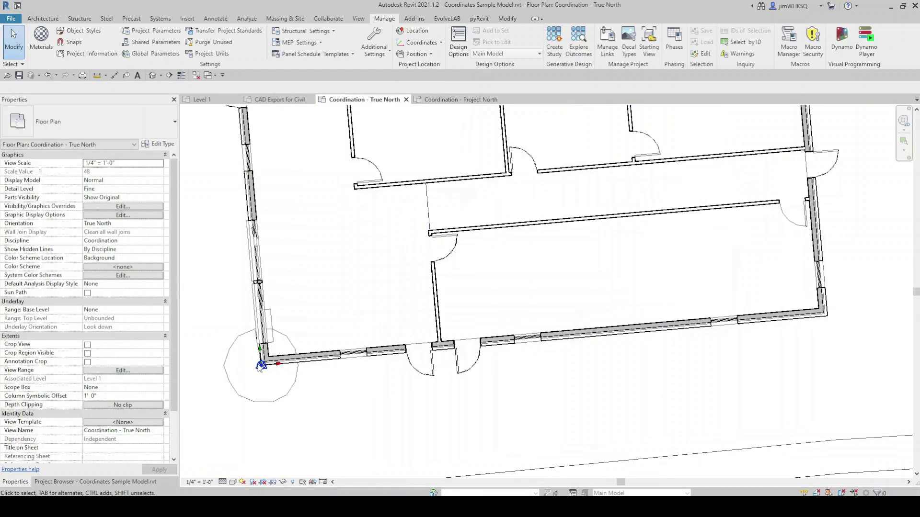
{"action": "scroll", "coordinate": [384, 319], "scroll_direction": "up", "scroll_amount": 1}
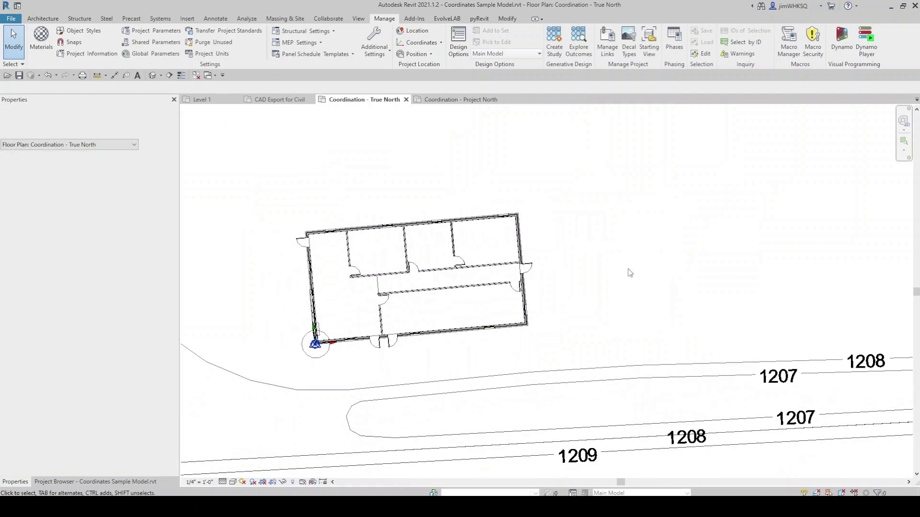
{"action": "scroll", "coordinate": [335, 192], "scroll_direction": "up", "scroll_amount": 2}
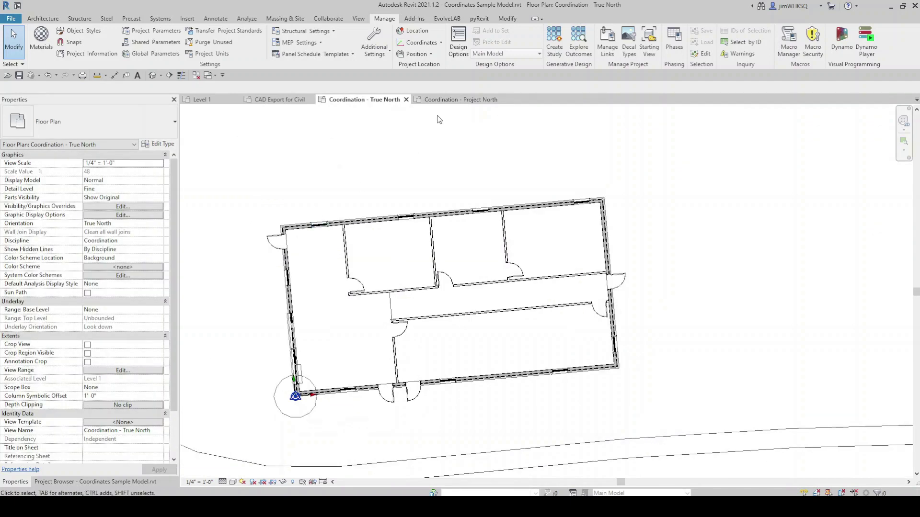
{"action": "left_click", "coordinate": [432, 99]}
{"action": "left_click", "coordinate": [364, 100]}
{"action": "left_click", "coordinate": [124, 224]}
{"action": "left_click", "coordinate": [110, 232]}
{"action": "key", "text": "ctrl+z"}
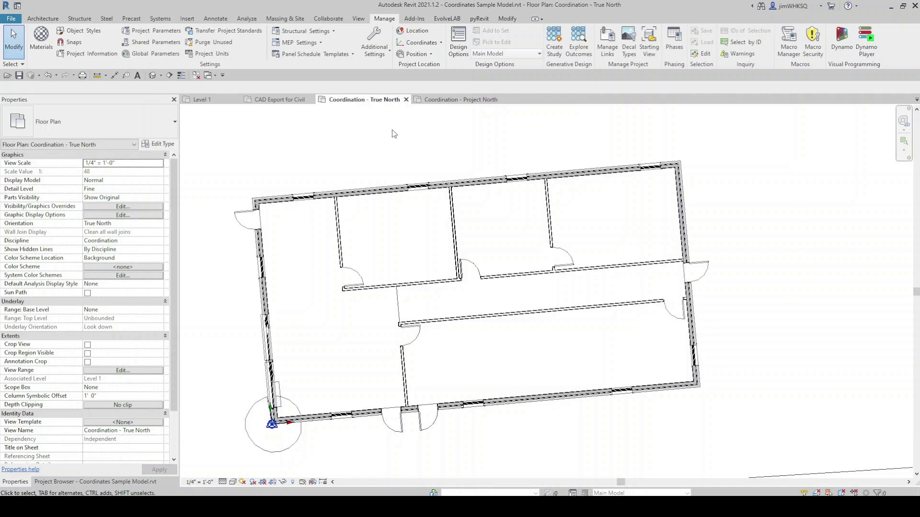
{"action": "scroll", "coordinate": [372, 421], "scroll_direction": "down", "scroll_amount": 2}
{"action": "left_click", "coordinate": [372, 421]}
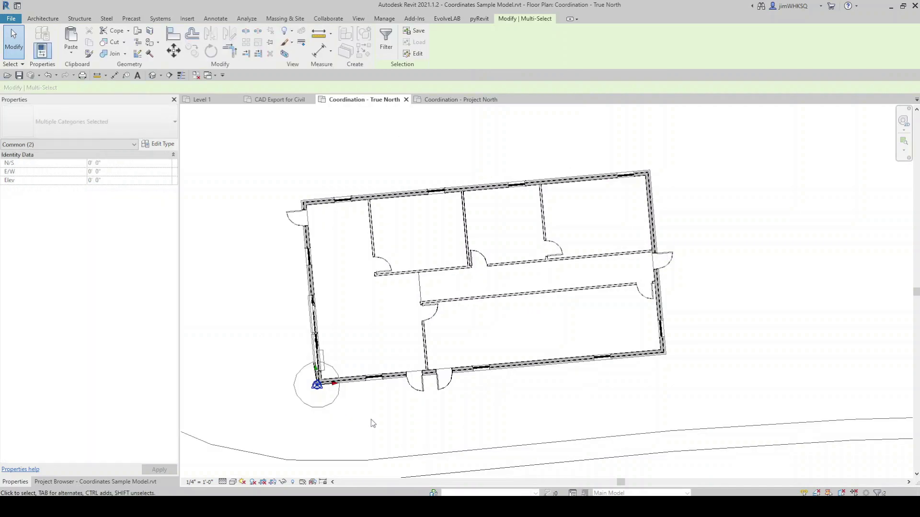
{"action": "left_click", "coordinate": [361, 410]}
{"action": "scroll", "coordinate": [318, 398], "scroll_direction": "up", "scroll_amount": 4}
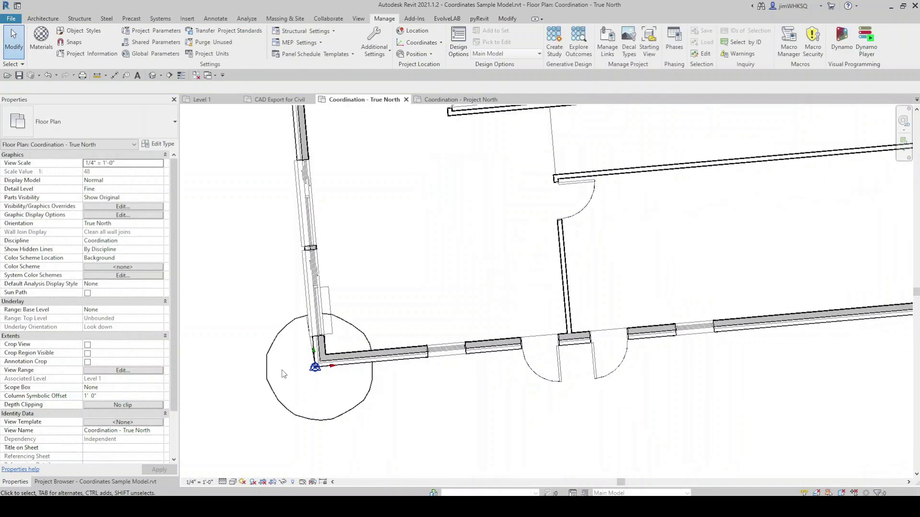
{"action": "left_click_drag", "start_coordinate": [231, 334], "coordinate": [359, 424]}
{"action": "left_click", "coordinate": [387, 41]}
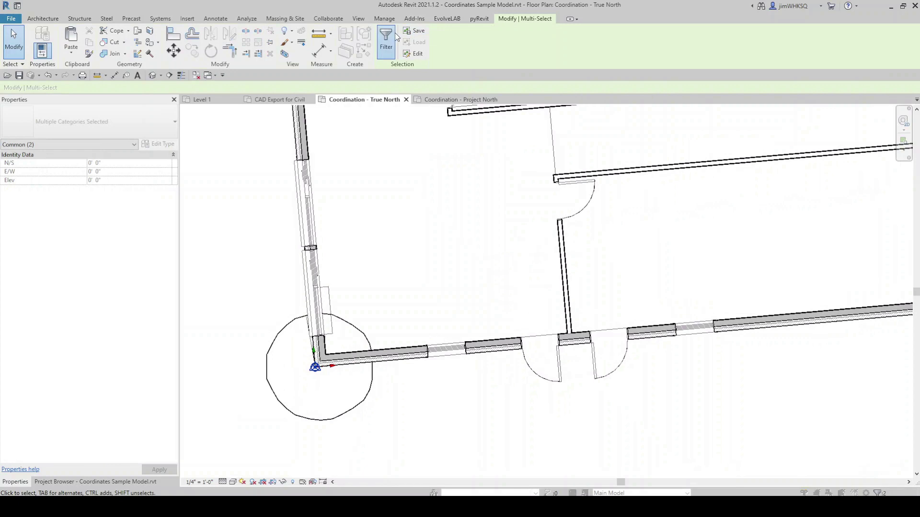
{"action": "left_click", "coordinate": [375, 199]}
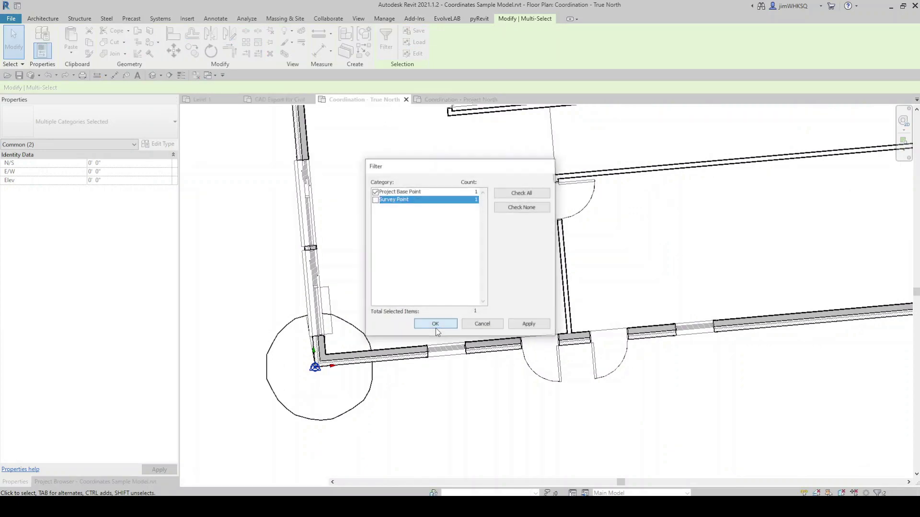
{"action": "left_click", "coordinate": [436, 324]}
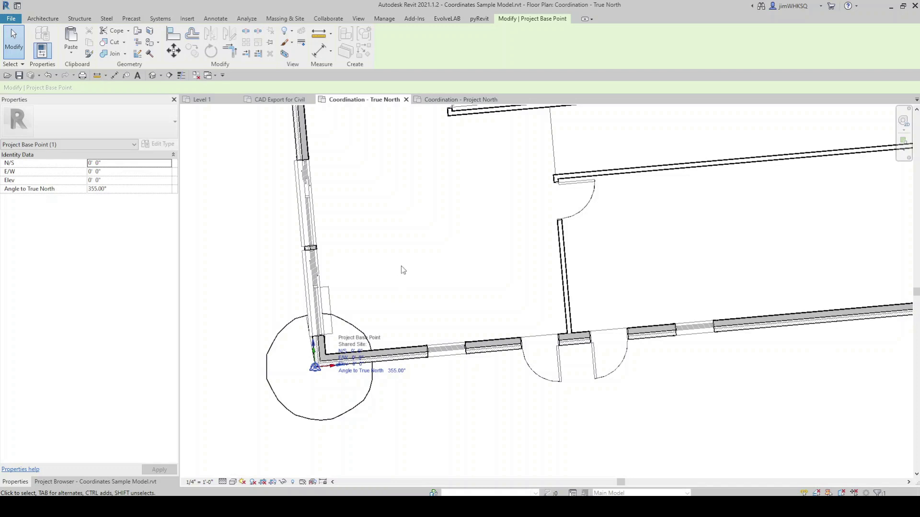
{"action": "scroll", "coordinate": [269, 402], "scroll_direction": "down", "scroll_amount": 6}
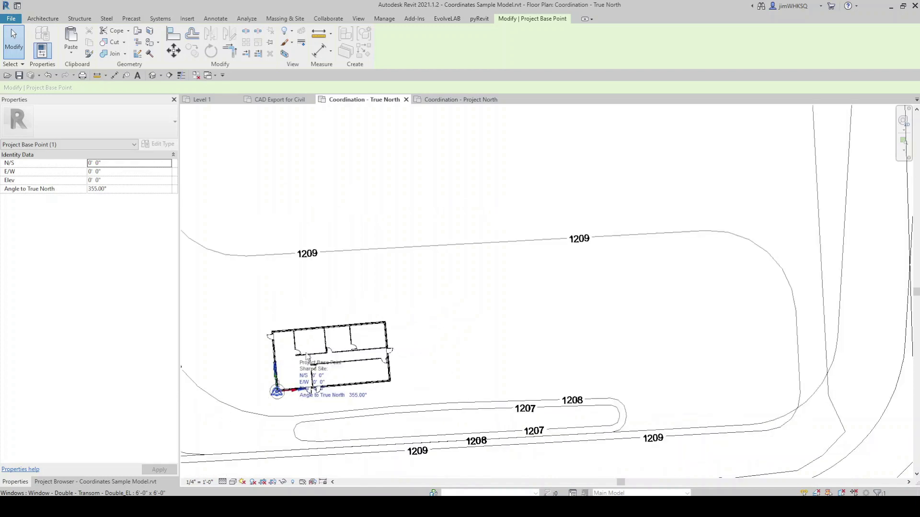
{"action": "middle_click_drag", "start_coordinate": [375, 310], "coordinate": [479, 268]}
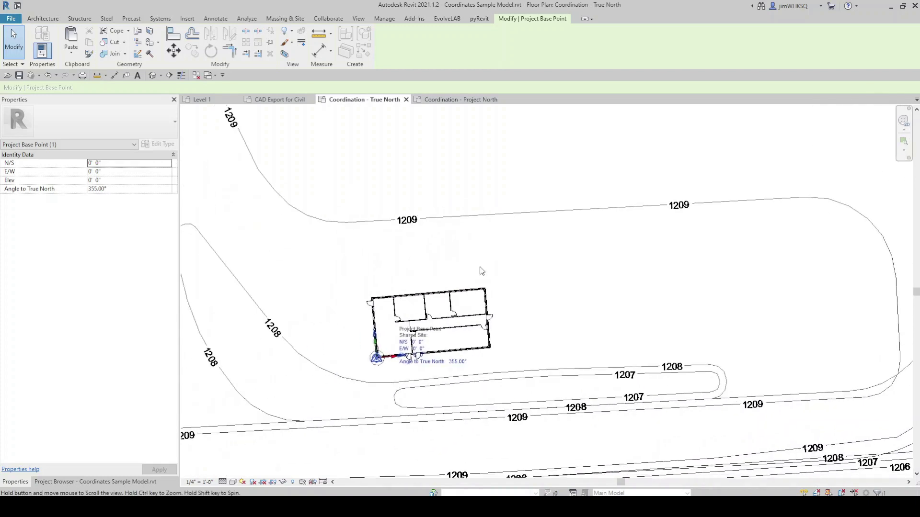
{"action": "left_click", "coordinate": [426, 173]}
{"action": "scroll", "coordinate": [425, 174], "scroll_direction": "down", "scroll_amount": 3}
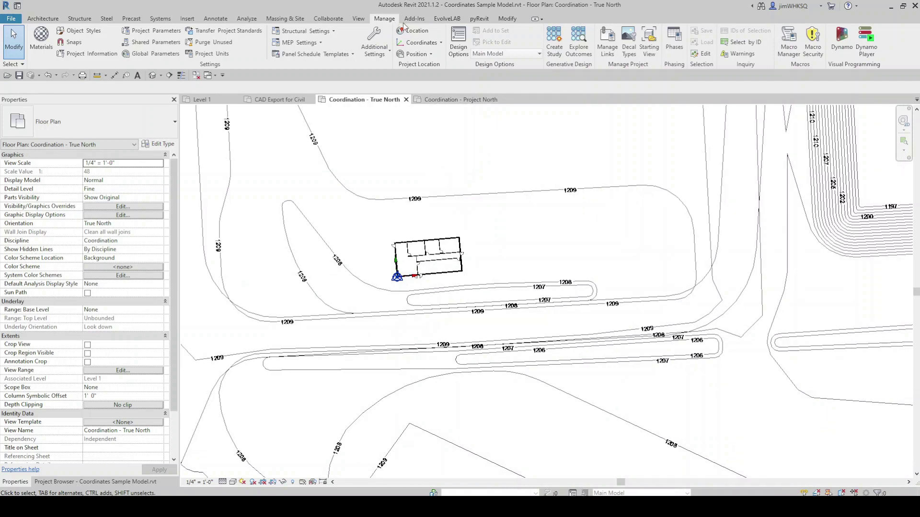
- Acquire Coordinates from the Civil Base File.dwg link and close the success message
{"action": "left_click", "coordinate": [433, 43]}
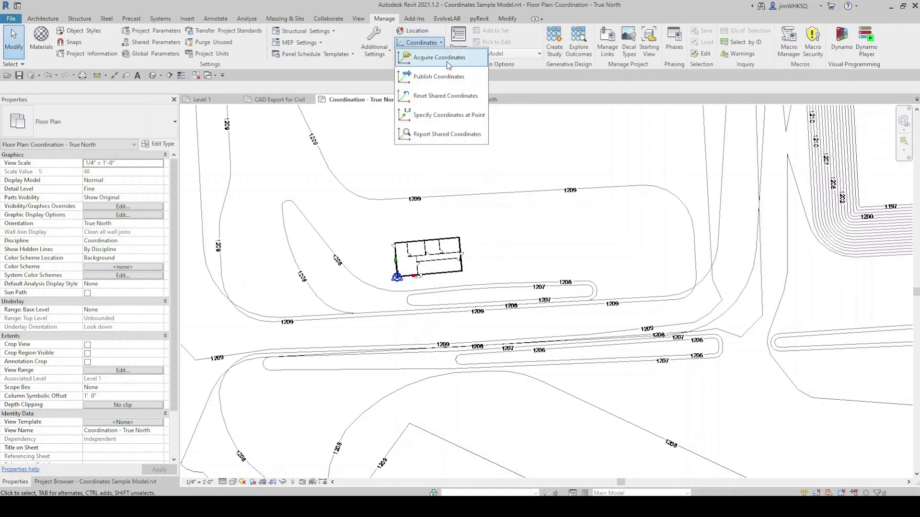
{"action": "left_click", "coordinate": [446, 57]}
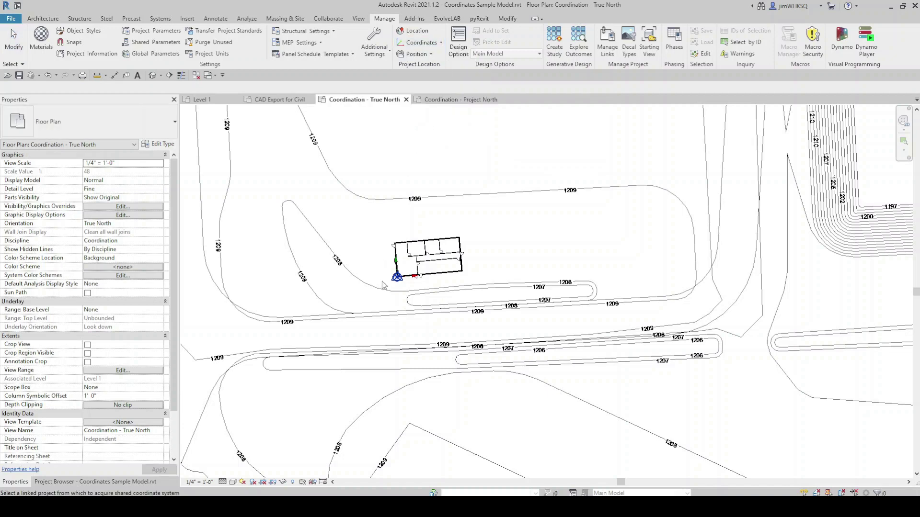
{"action": "scroll", "coordinate": [379, 277], "scroll_direction": "up", "scroll_amount": 3}
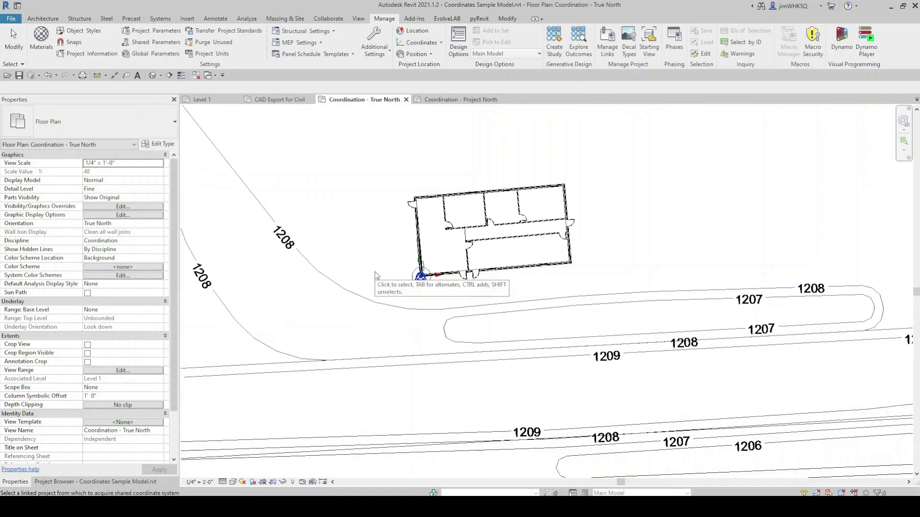
{"action": "left_click", "coordinate": [364, 300]}
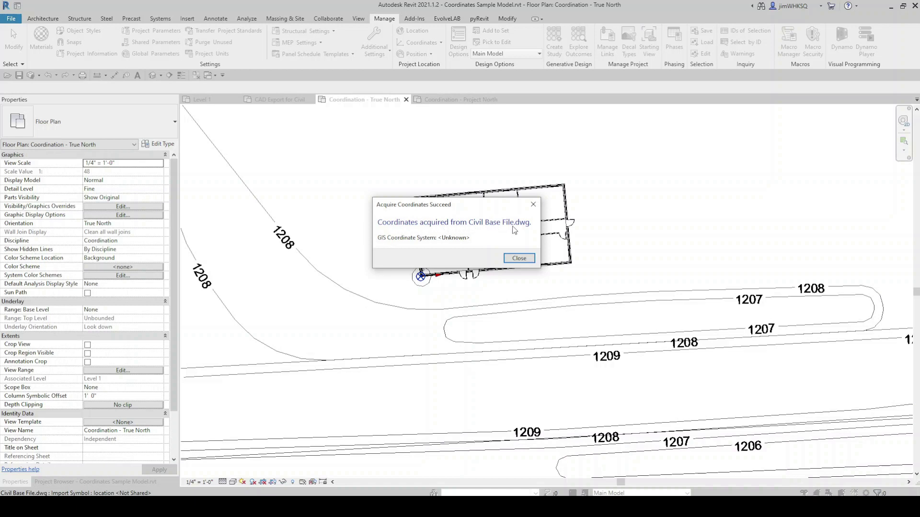
{"action": "left_click", "coordinate": [519, 259]}
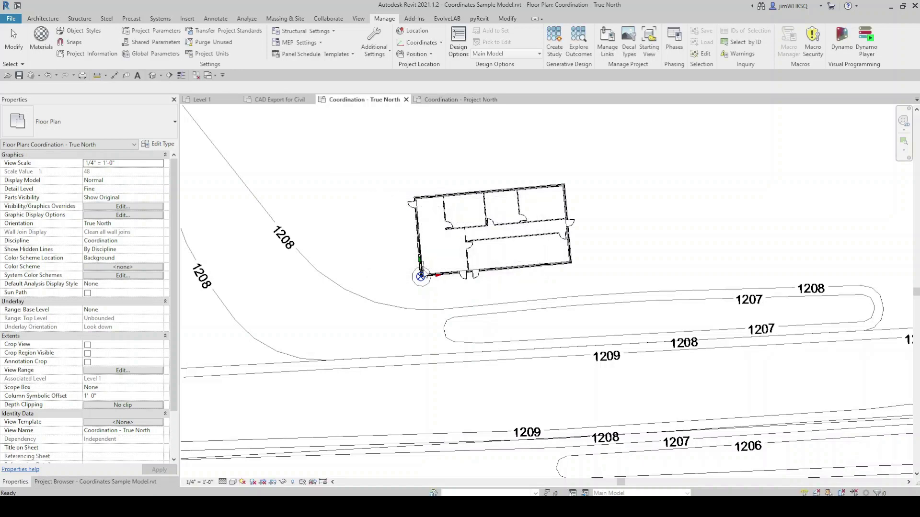
{"action": "scroll", "coordinate": [427, 194], "scroll_direction": "up", "scroll_amount": 3}
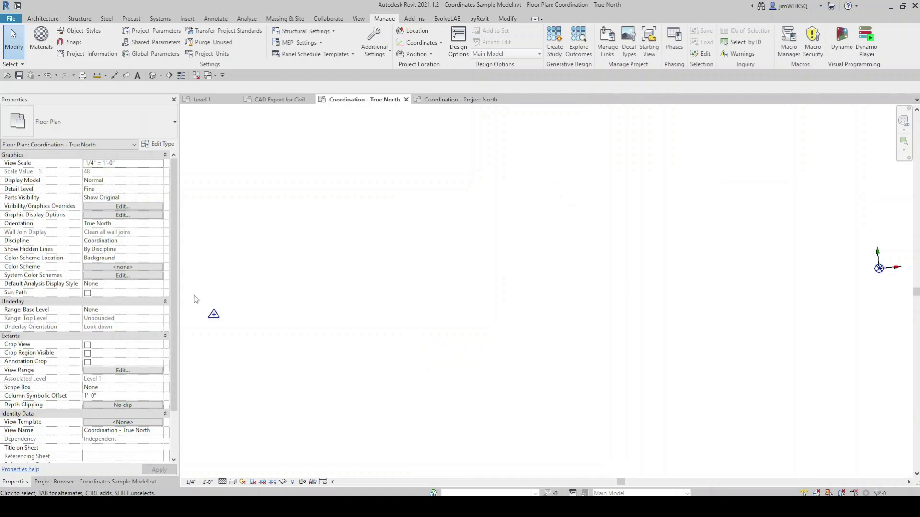
{"action": "left_click_drag", "start_coordinate": [196, 299], "coordinate": [247, 341]}
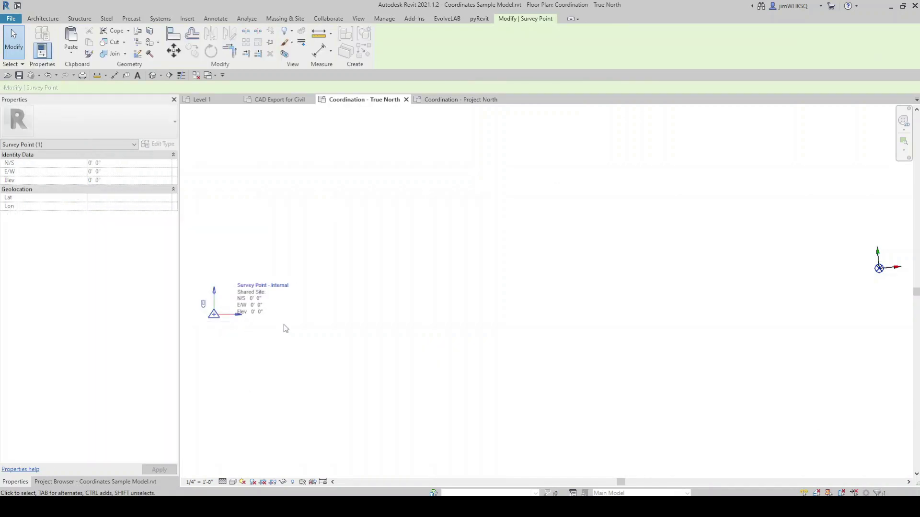
{"action": "left_click", "coordinate": [840, 279]}
{"action": "middle_click_drag", "start_coordinate": [888, 262], "coordinate": [847, 274]}
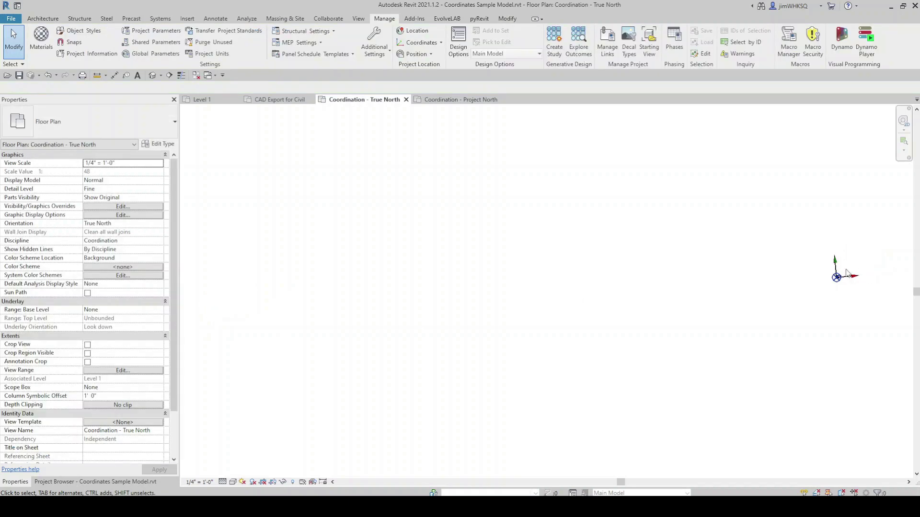
{"action": "scroll", "coordinate": [846, 273], "scroll_direction": "up", "scroll_amount": 6}
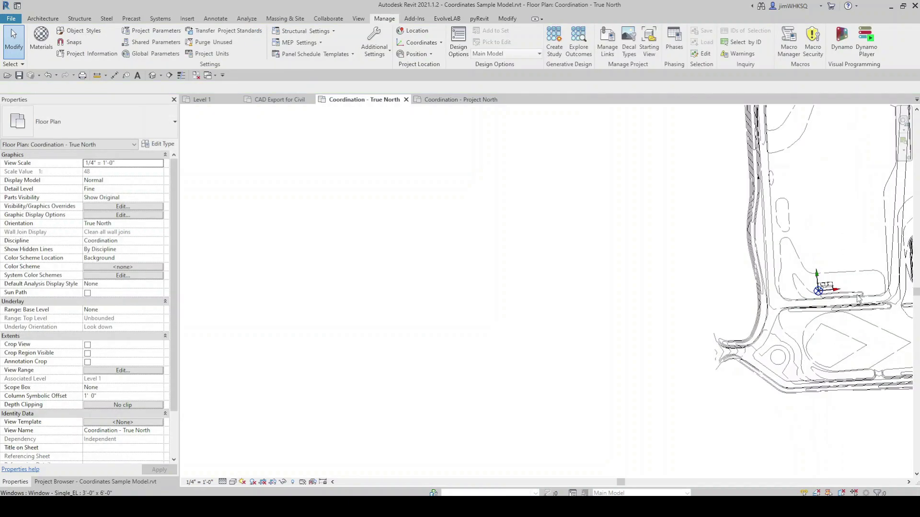
{"action": "scroll", "coordinate": [858, 298], "scroll_direction": "up", "scroll_amount": 5}
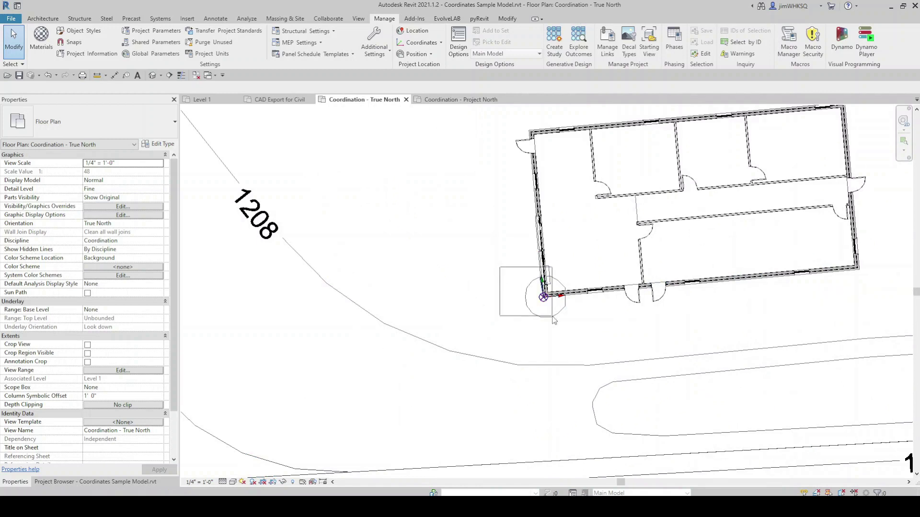
{"action": "left_click_drag", "start_coordinate": [553, 320], "coordinate": [552, 317]}
{"action": "left_click_drag", "start_coordinate": [503, 284], "coordinate": [566, 314]}
{"action": "scroll", "coordinate": [573, 320], "scroll_direction": "down", "scroll_amount": 2}
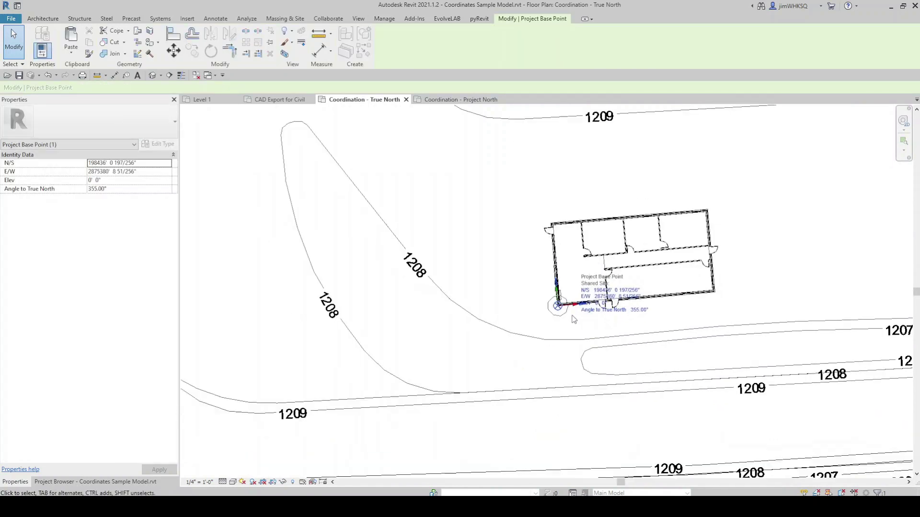
{"action": "scroll", "coordinate": [573, 319], "scroll_direction": "up", "scroll_amount": 3}
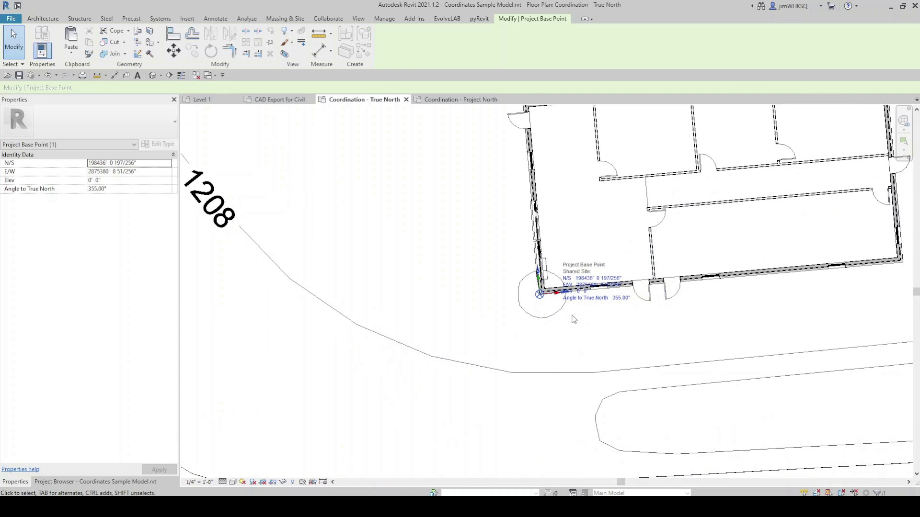
{"action": "key", "text": "Escape"}
{"action": "scroll", "coordinate": [573, 320], "scroll_direction": "down", "scroll_amount": 2}
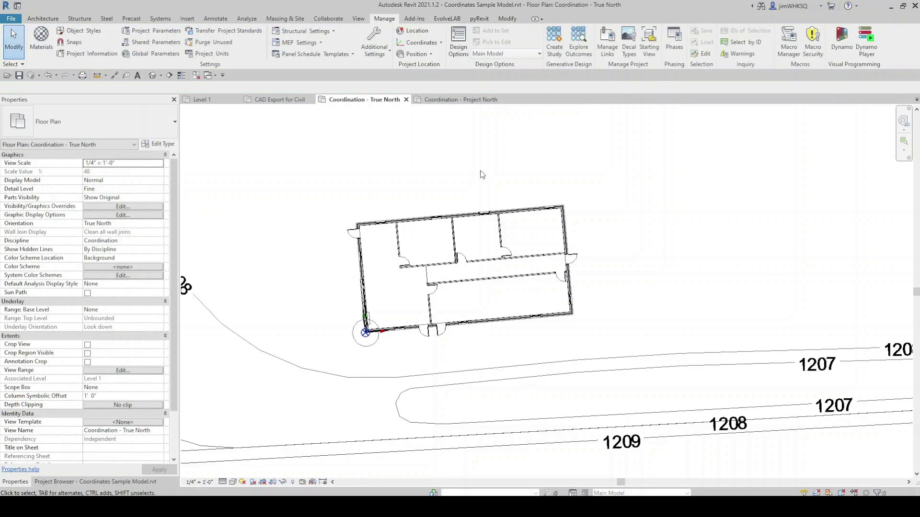
- Set up a DWG export using Shared Coordinates as the coordinate base, advancing to the save step
{"action": "left_click", "coordinate": [11, 18]}
{"action": "mouse_move", "coordinate": [34, 156]}
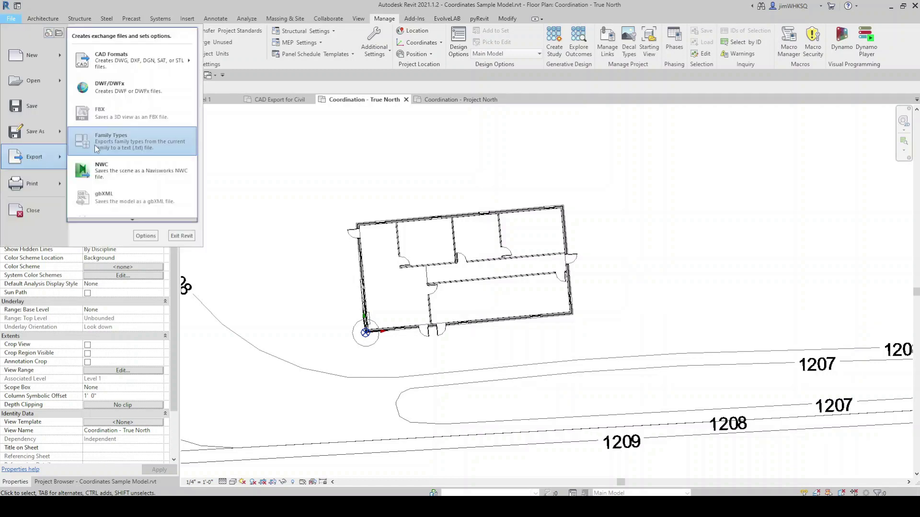
{"action": "mouse_move", "coordinate": [139, 60]}
{"action": "left_click", "coordinate": [219, 53]}
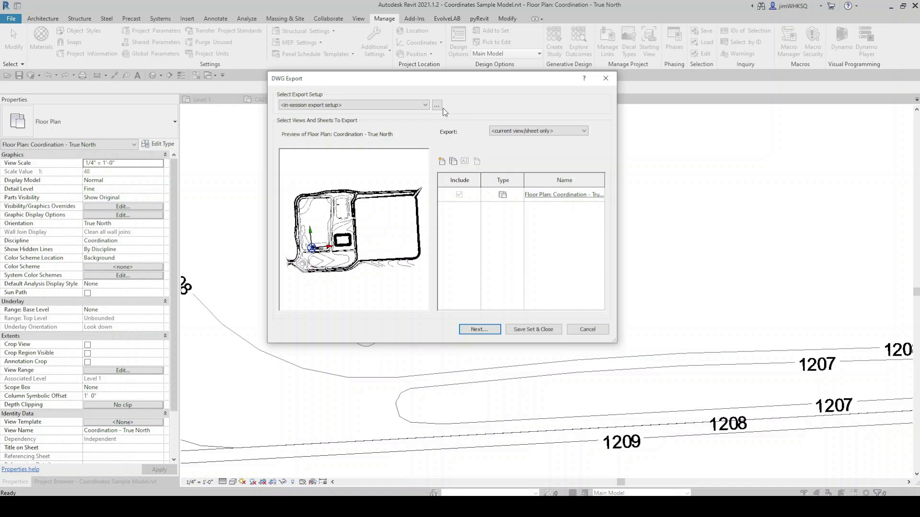
{"action": "left_click", "coordinate": [437, 107]}
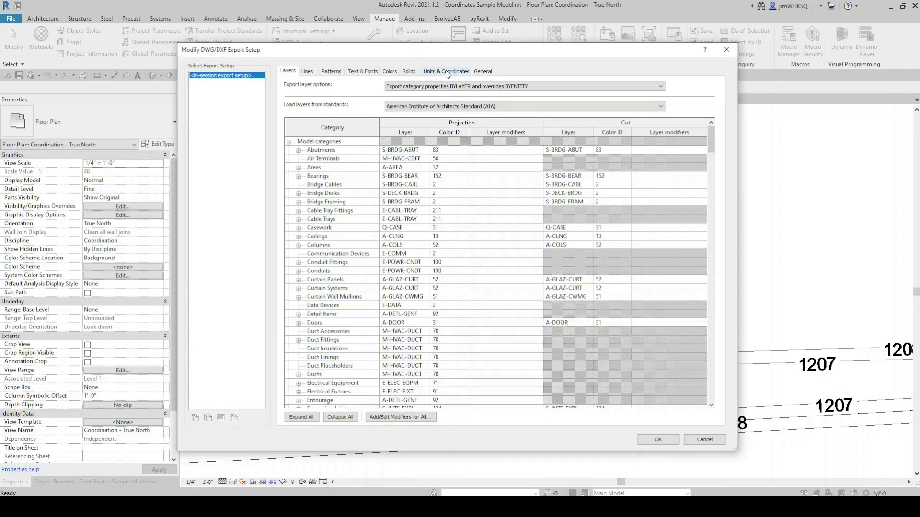
{"action": "left_click", "coordinate": [447, 72]}
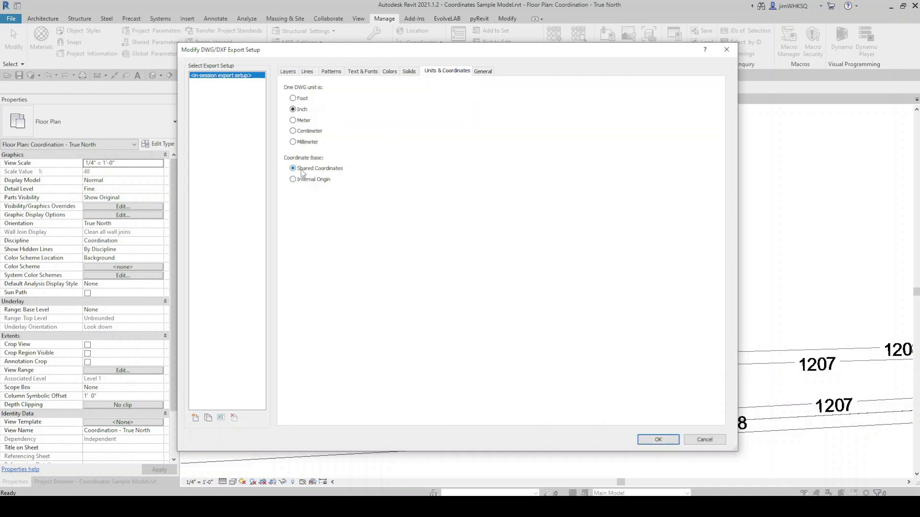
{"action": "left_click", "coordinate": [656, 440]}
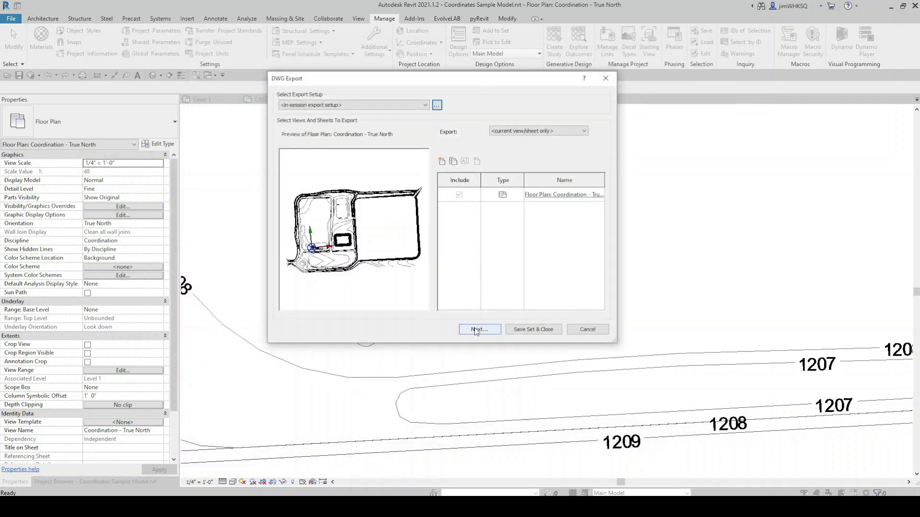
{"action": "left_click", "coordinate": [476, 330]}
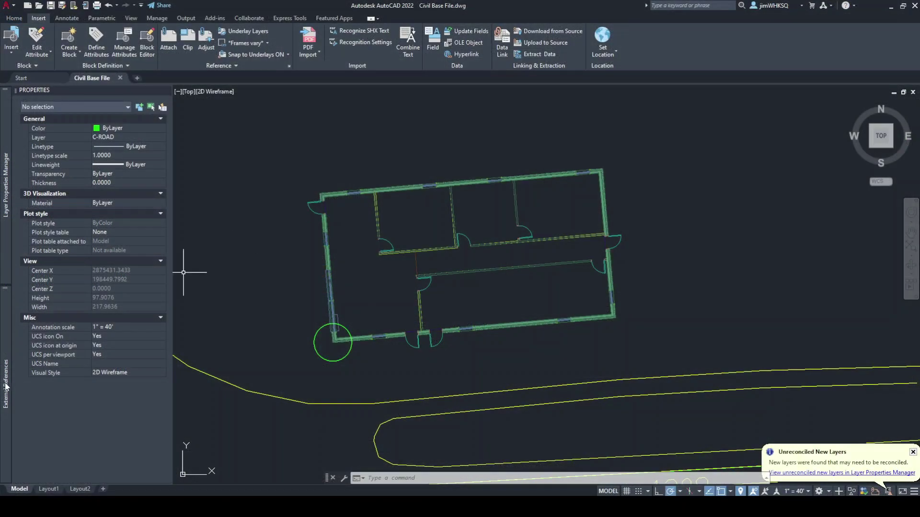
- Detach the FloorPlan-CADExportforCivil xref in External References, then begin a new attach
{"action": "left_click", "coordinate": [5, 385]}
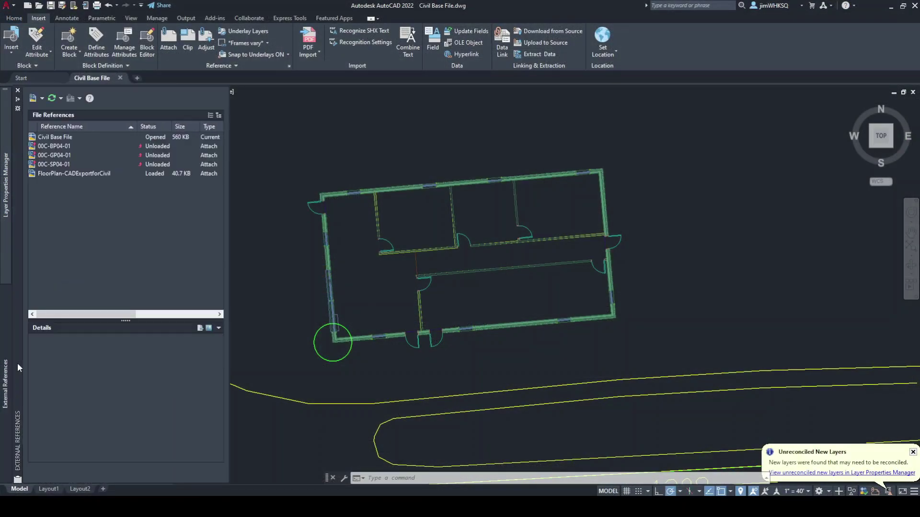
{"action": "left_click", "coordinate": [88, 174]}
{"action": "right_click", "coordinate": [88, 173]}
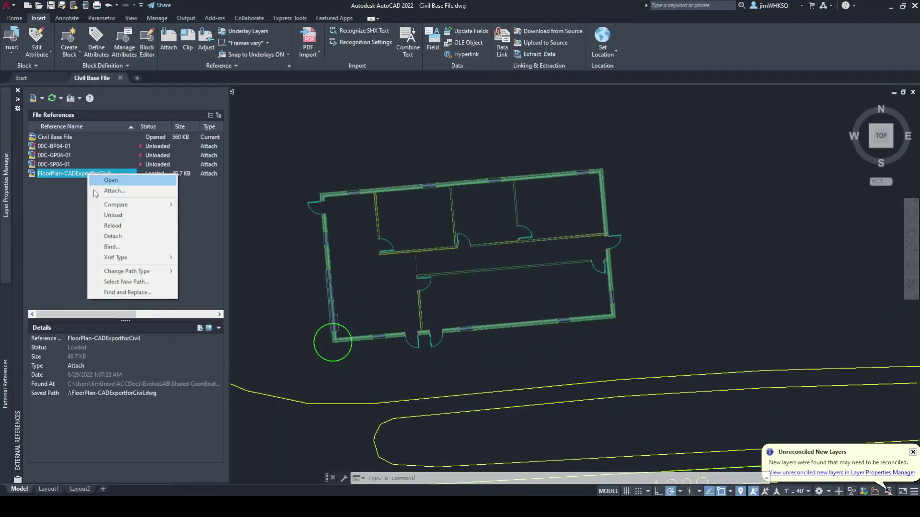
{"action": "left_click", "coordinate": [113, 236]}
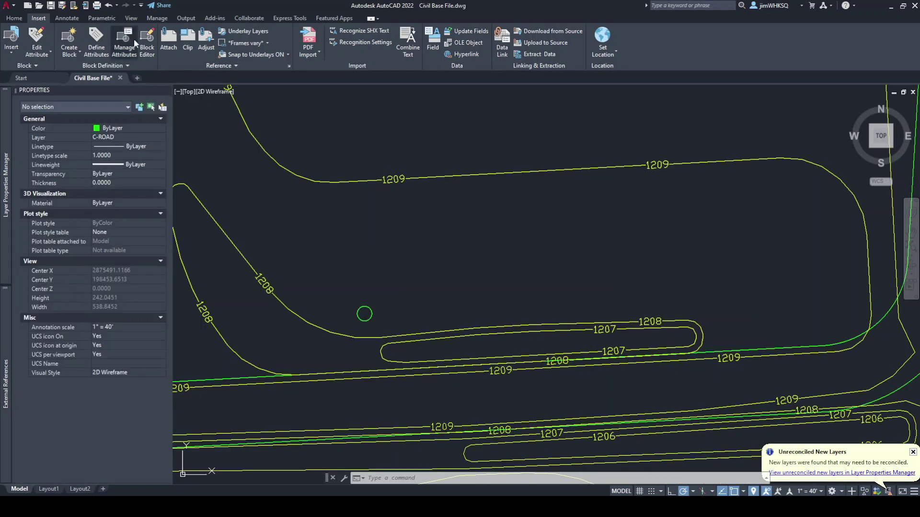
{"action": "left_click", "coordinate": [165, 47]}
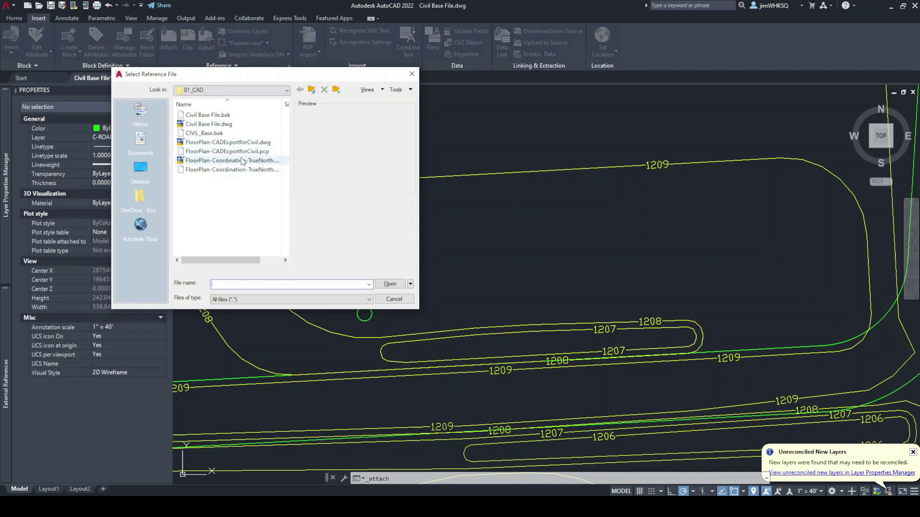
- Attach FloorPlan-Coordination-TrueNorth.dwg at insertion point 0,0,0 instead of on-screen
{"action": "left_click", "coordinate": [242, 161]}
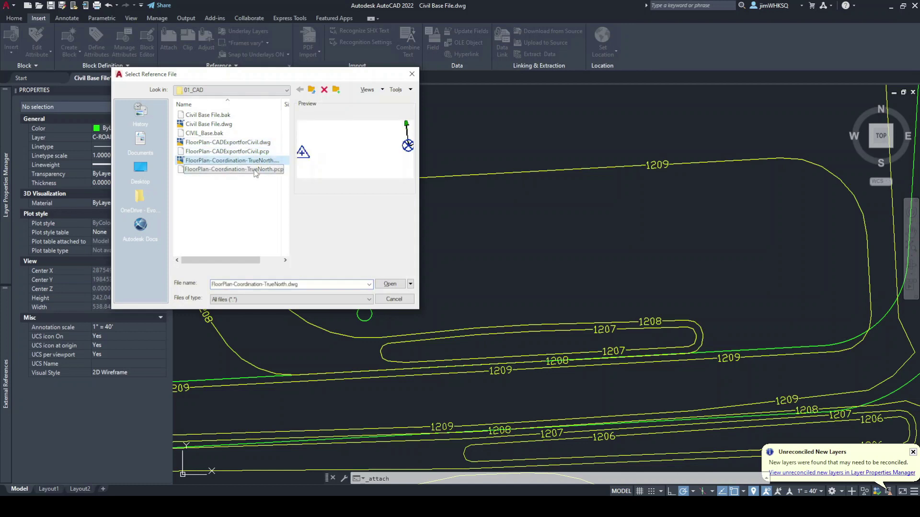
{"action": "left_click", "coordinate": [395, 286]}
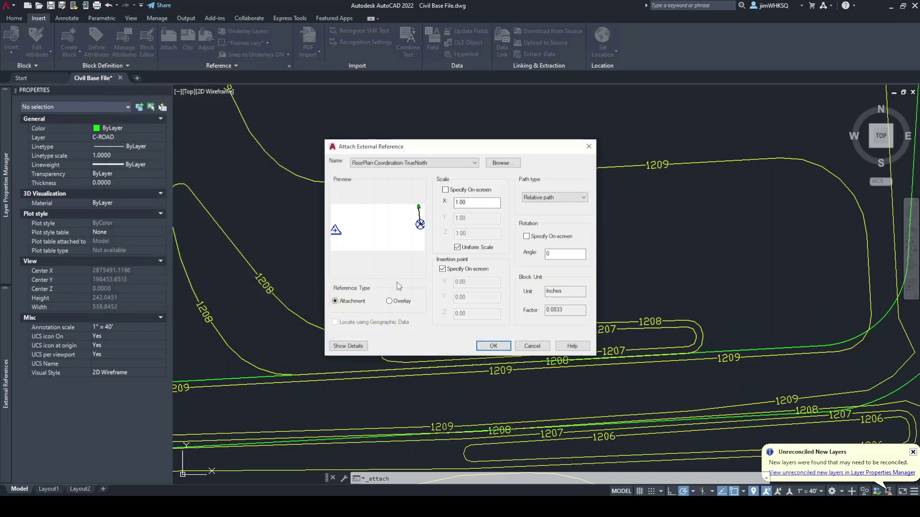
{"action": "left_click", "coordinate": [442, 269]}
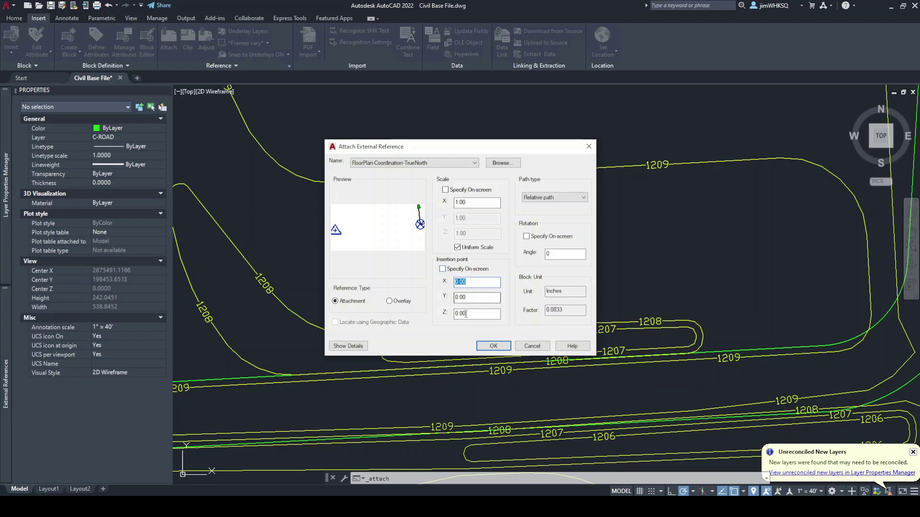
{"action": "left_click", "coordinate": [483, 345]}
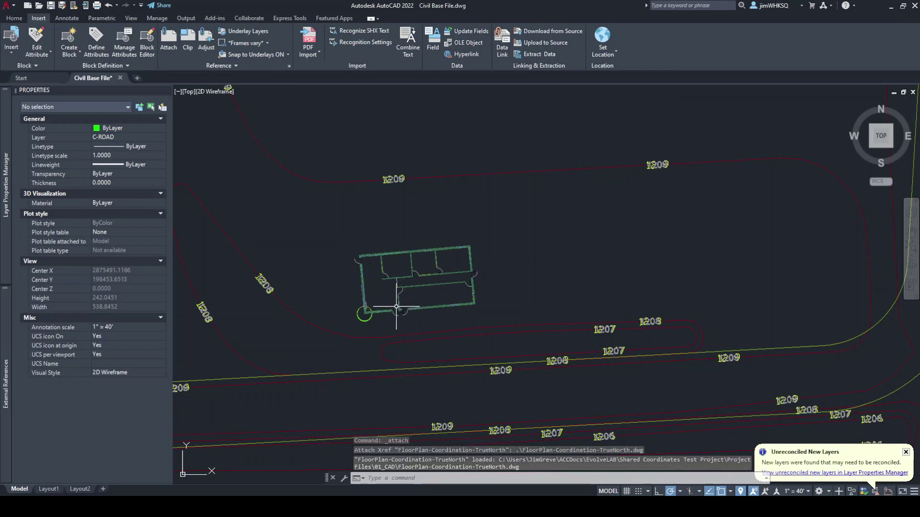
- Zoom in on the attached True North floor plan xref to check its corner against the marker circle
{"action": "scroll", "coordinate": [345, 297], "scroll_direction": "up", "scroll_amount": 4}
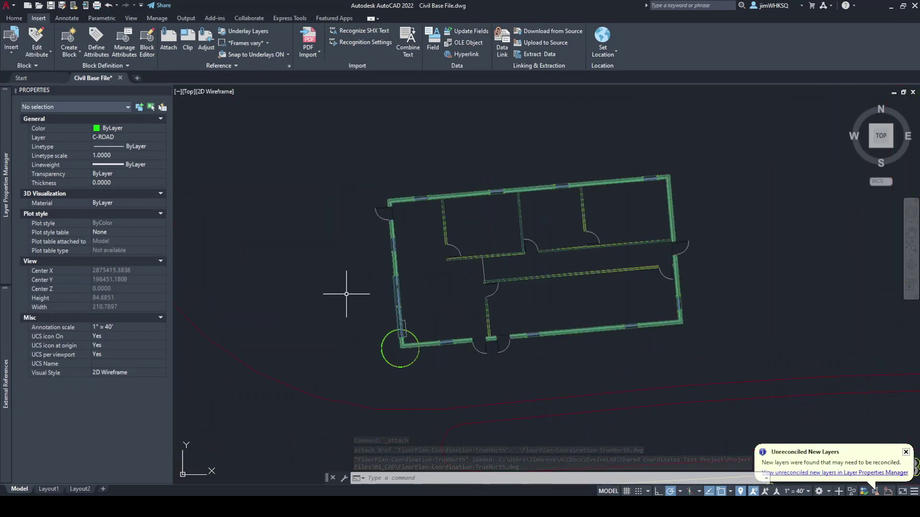